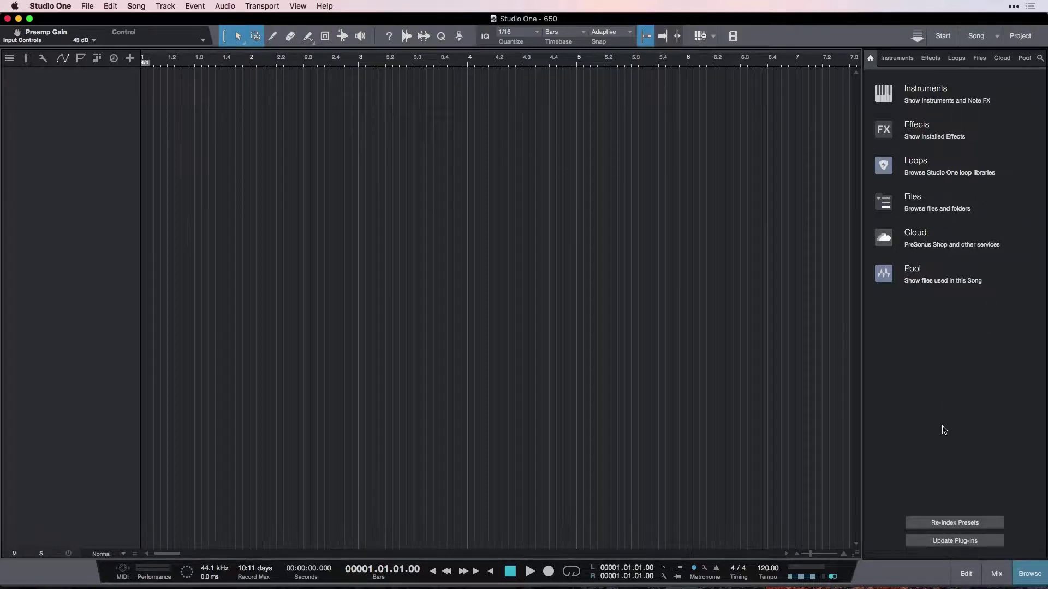
Hide and show the Browser panel twice, leaving it visible.
left_click(1033, 580)
left_click(1033, 580)
left_click(1033, 580)
left_click(1033, 580)
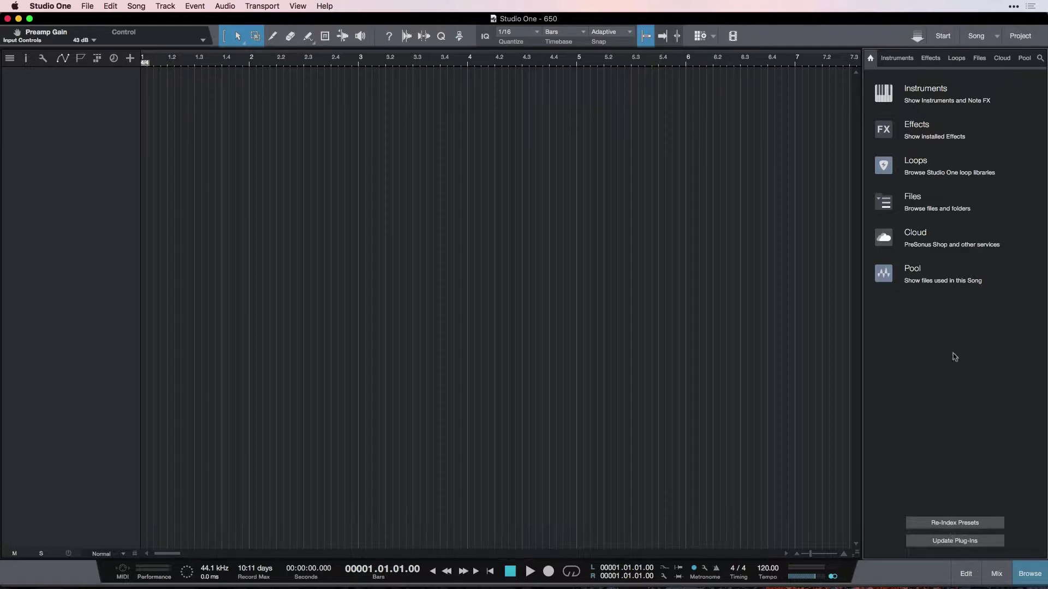
Show the Instruments list and expand, then collapse, the PreSonus vendor folder.
left_click(898, 59)
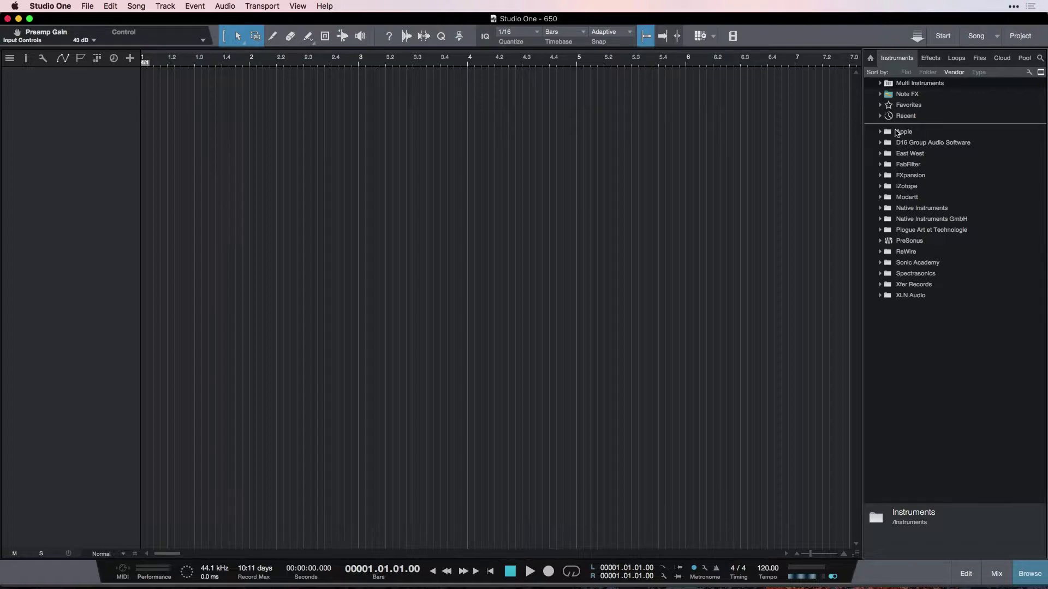
double_click(918, 246)
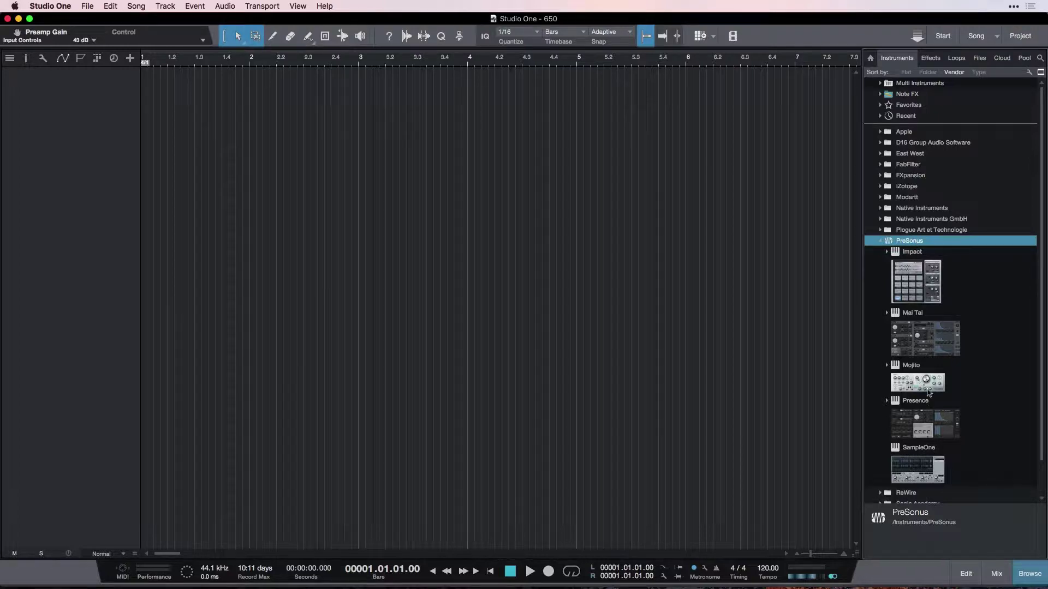
double_click(912, 246)
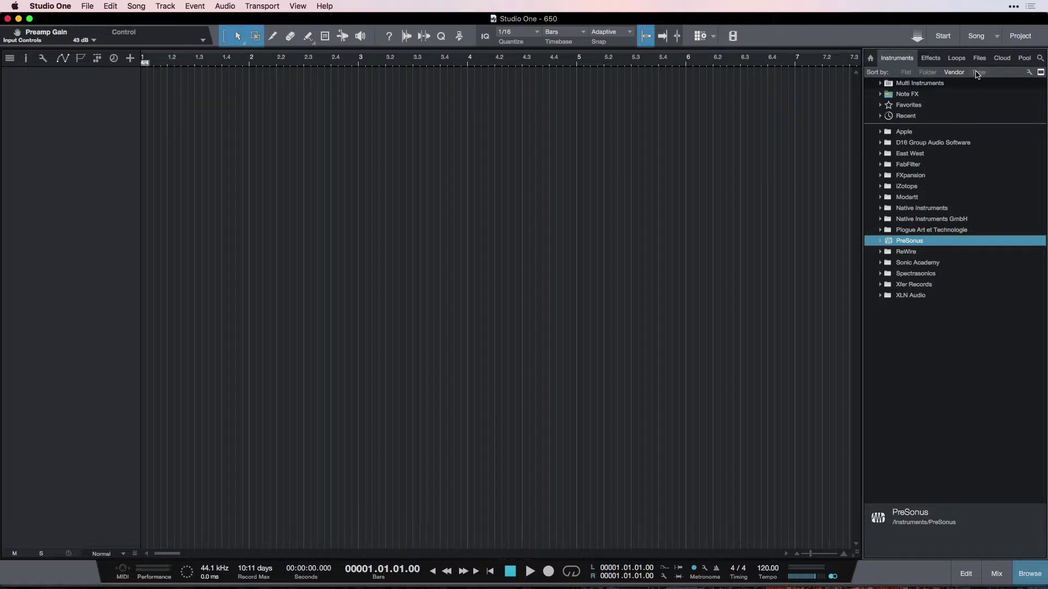
Try Flat, Folder, Vendor and Type sorting, finishing with instruments sorted by Vendor.
left_click(910, 73)
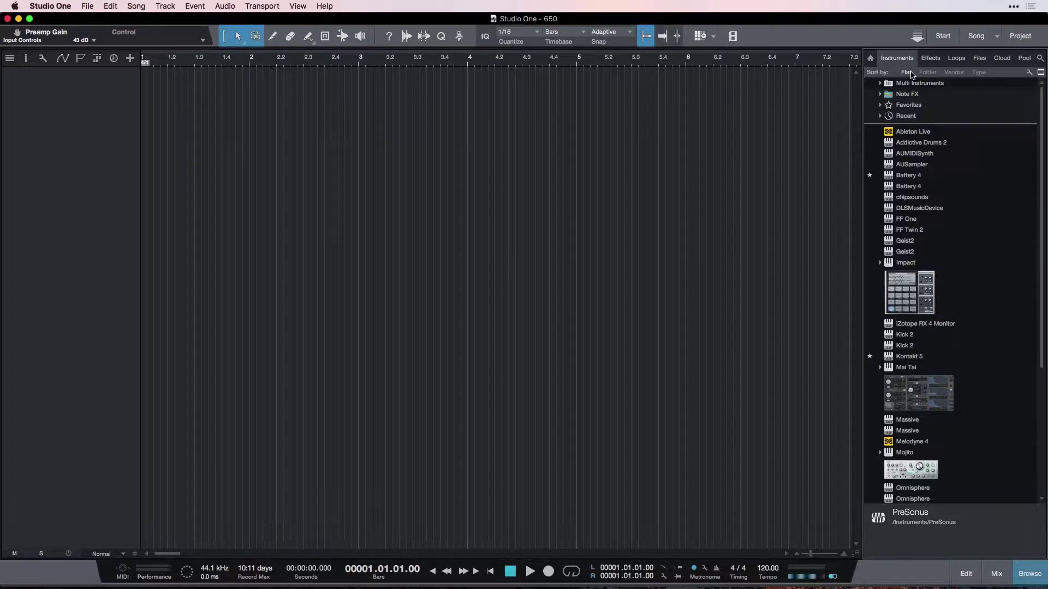
left_click(928, 73)
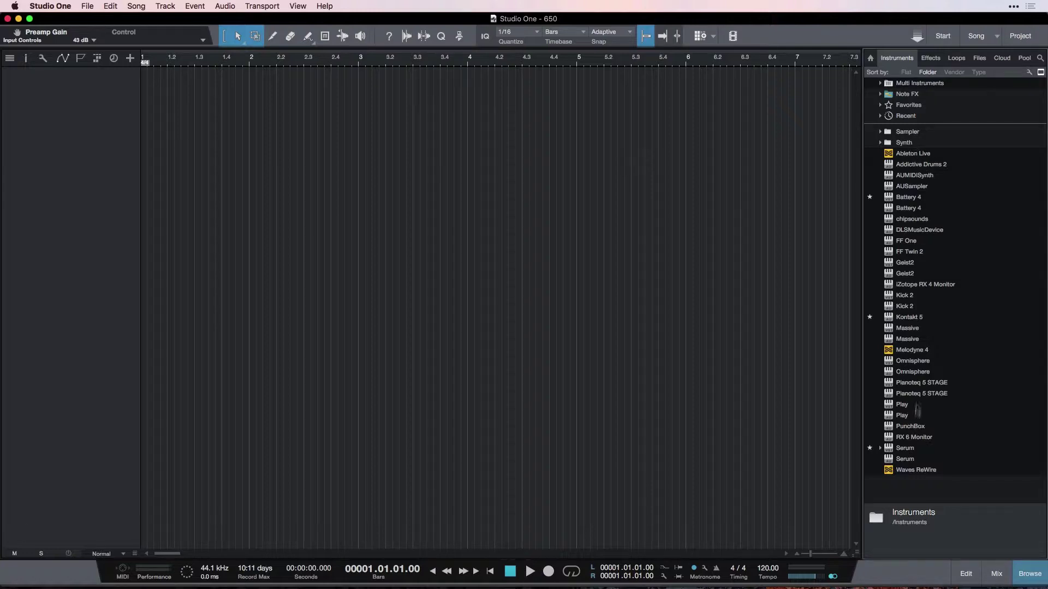
left_click(955, 73)
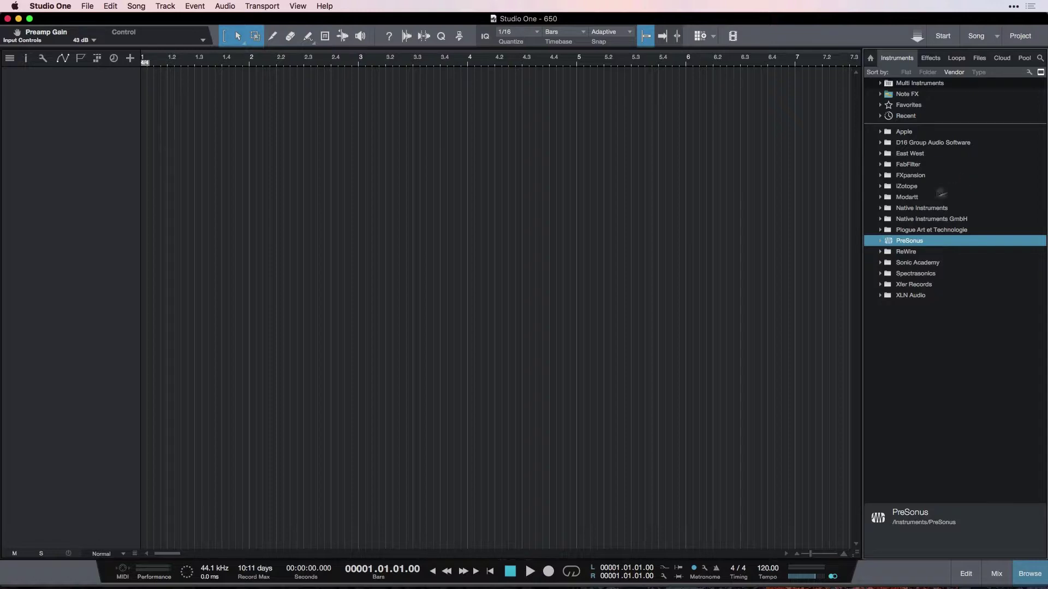
left_click(880, 208)
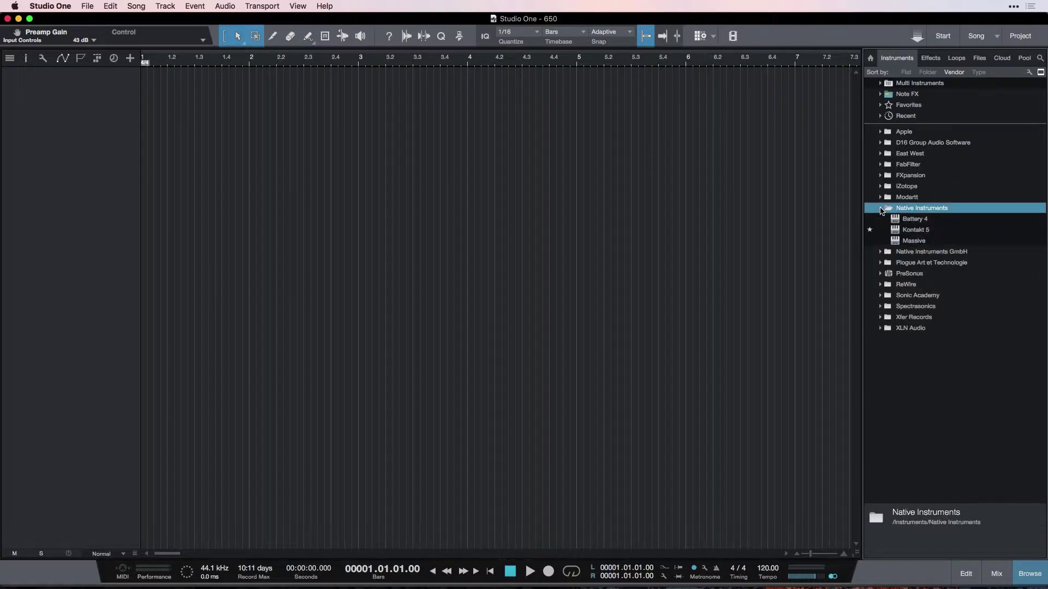
left_click(881, 209)
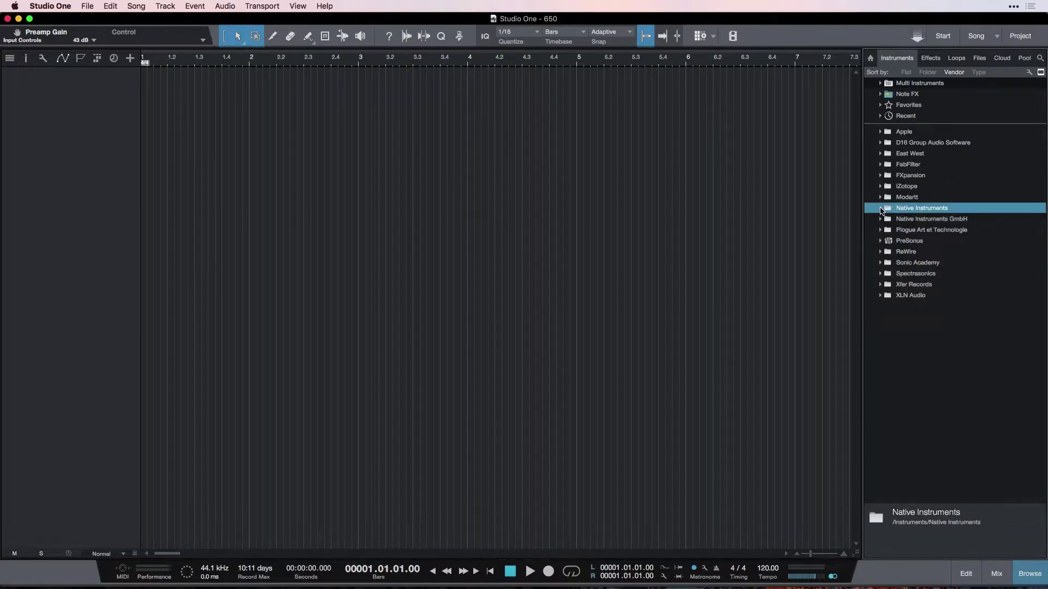
left_click(979, 73)
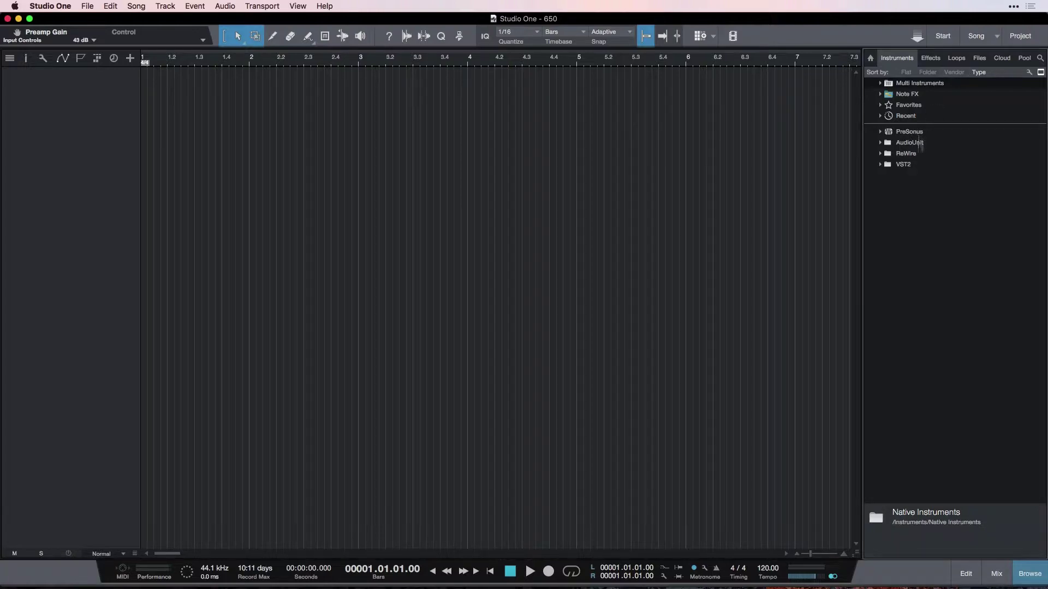
left_click(956, 72)
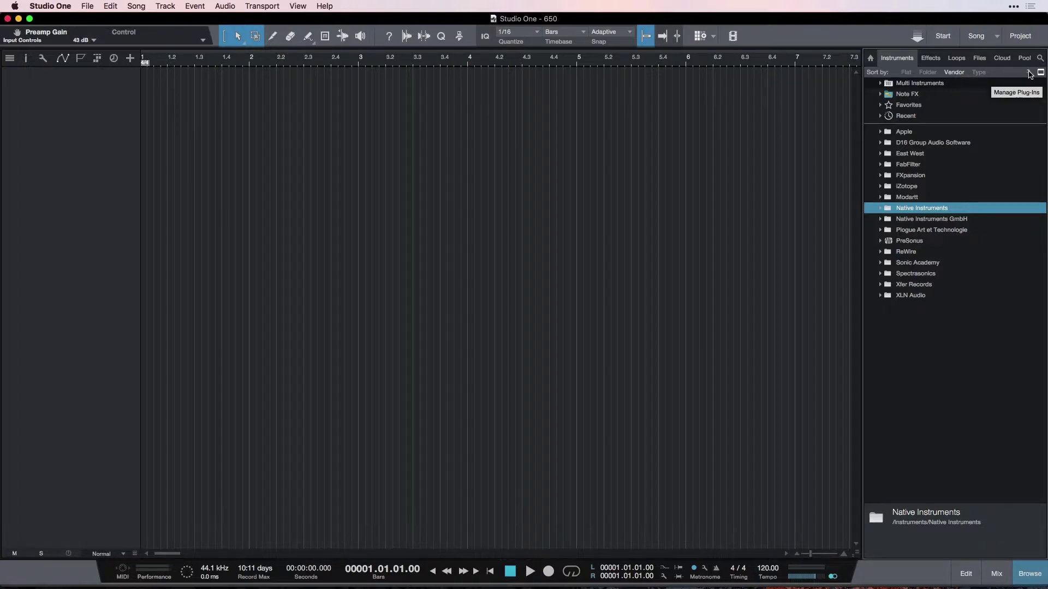
left_click(1030, 73)
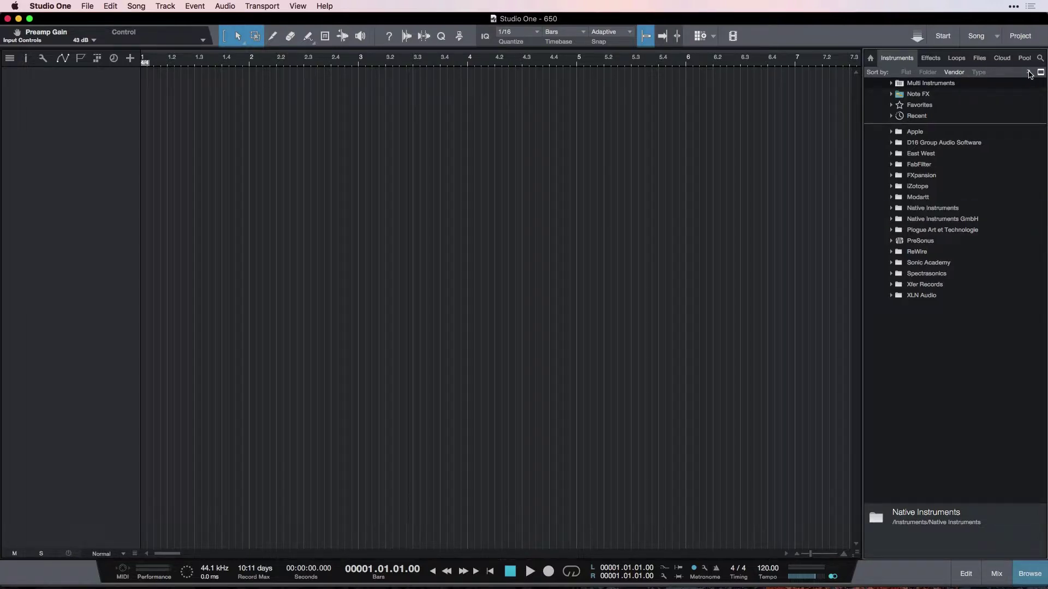
left_click(1029, 74)
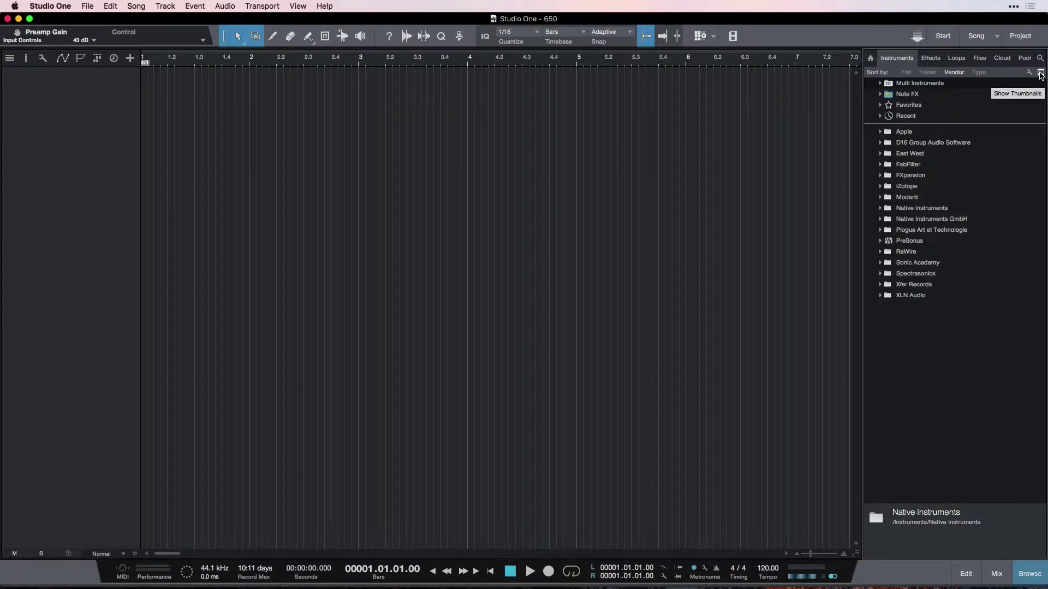
left_click(1041, 73)
left_click(898, 242)
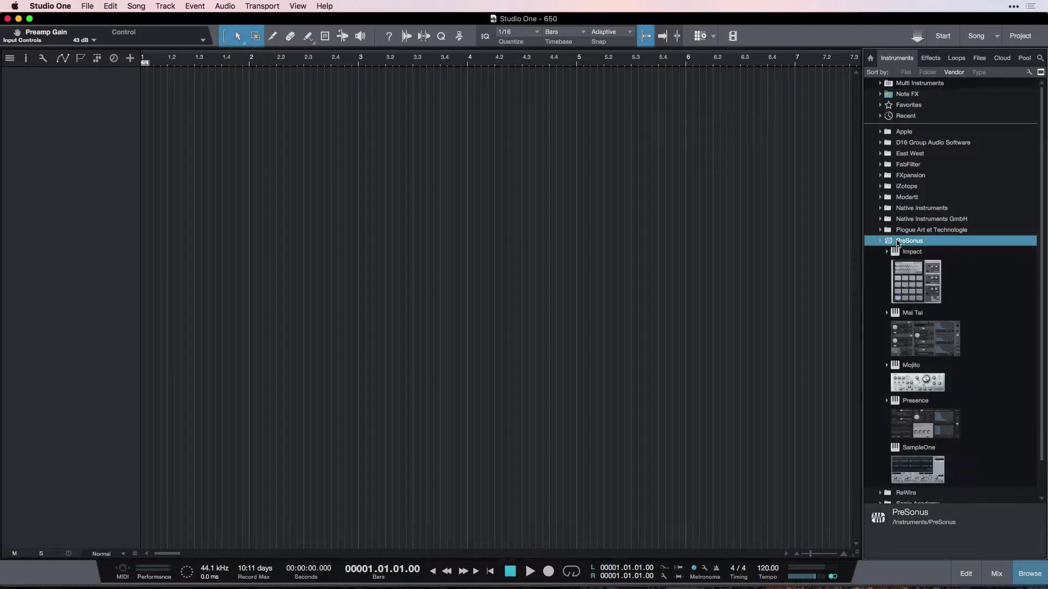
left_click(1041, 72)
left_click(1041, 72)
left_click(1040, 73)
left_click(1041, 73)
left_click(1040, 73)
key("Left")
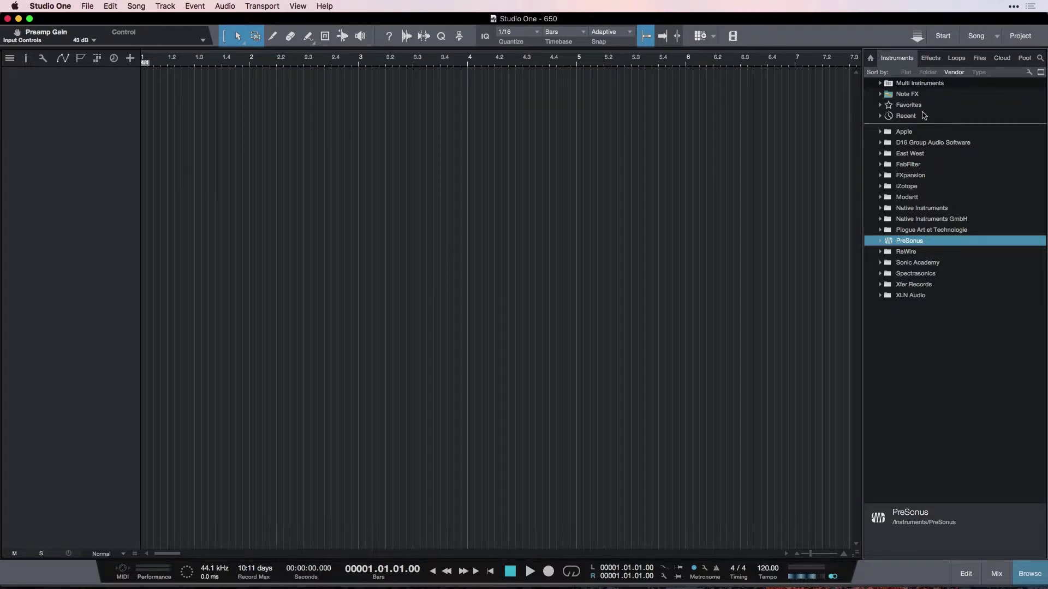
View the Effects list with Mix FX collapsed, then switch to the Loops library.
left_click(931, 59)
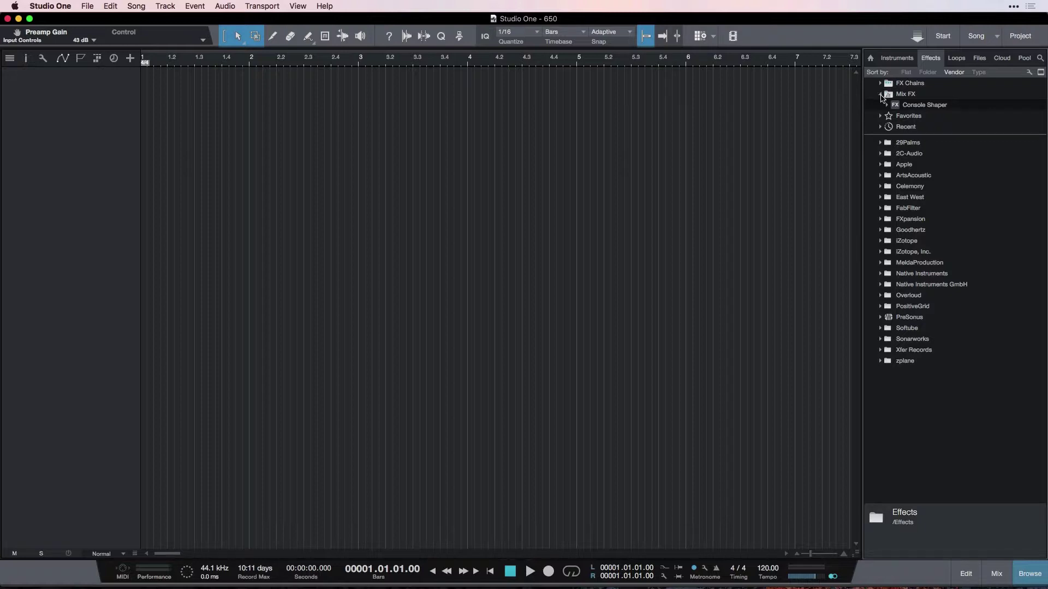
left_click(880, 94)
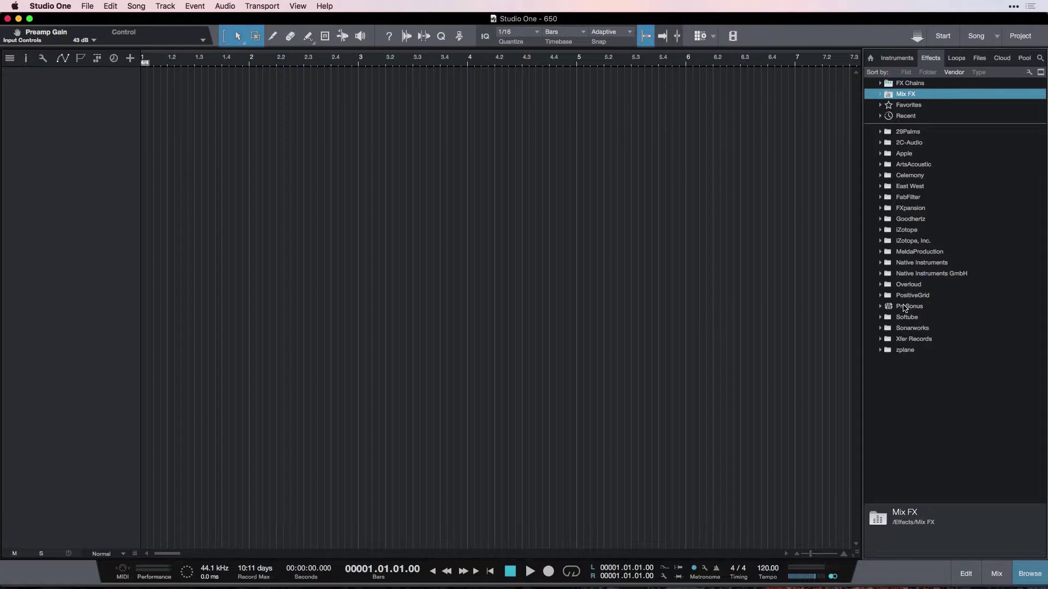
left_click(956, 58)
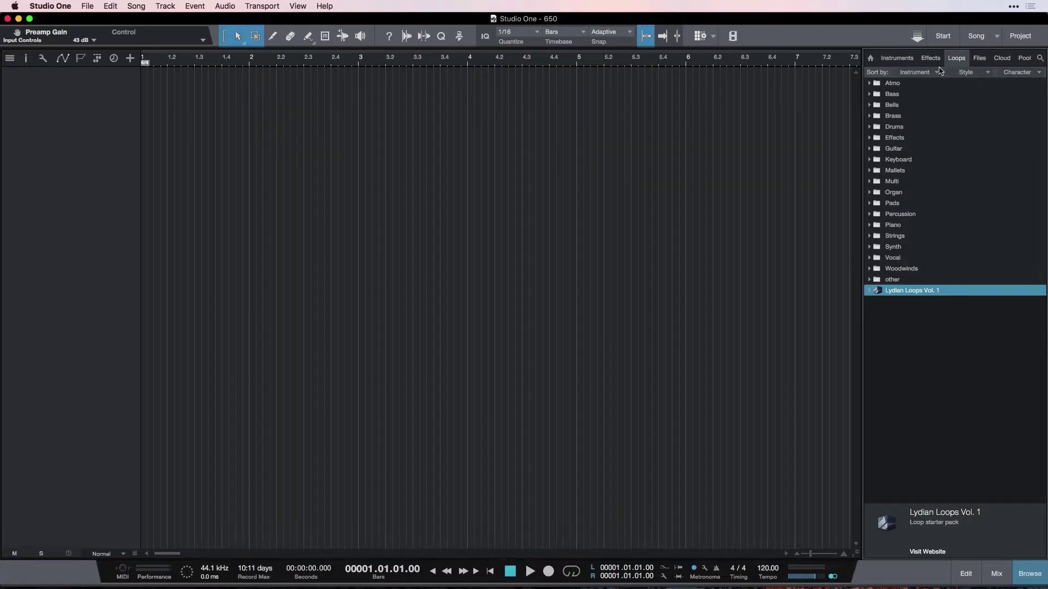
Keep loops sorted by Instrument, expand Drums, and check the Style second-level sort options.
left_click(936, 73)
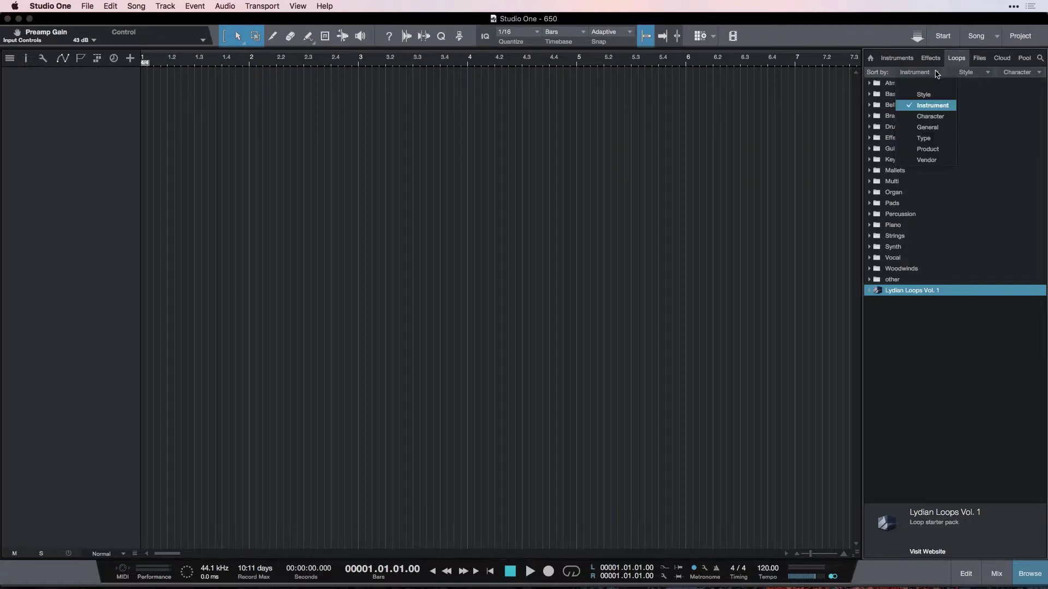
left_click(946, 109)
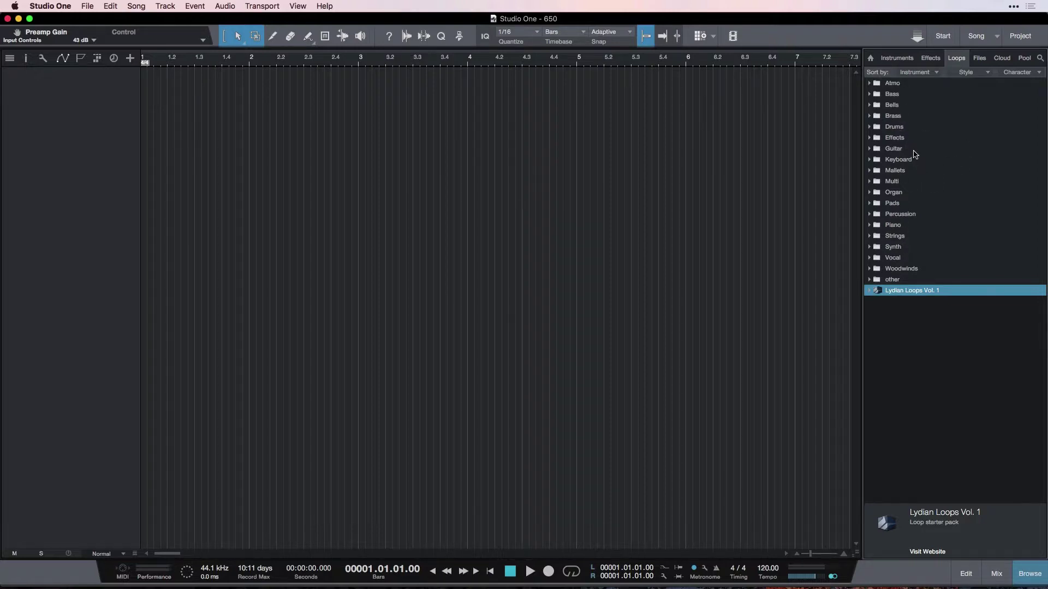
left_click(869, 127)
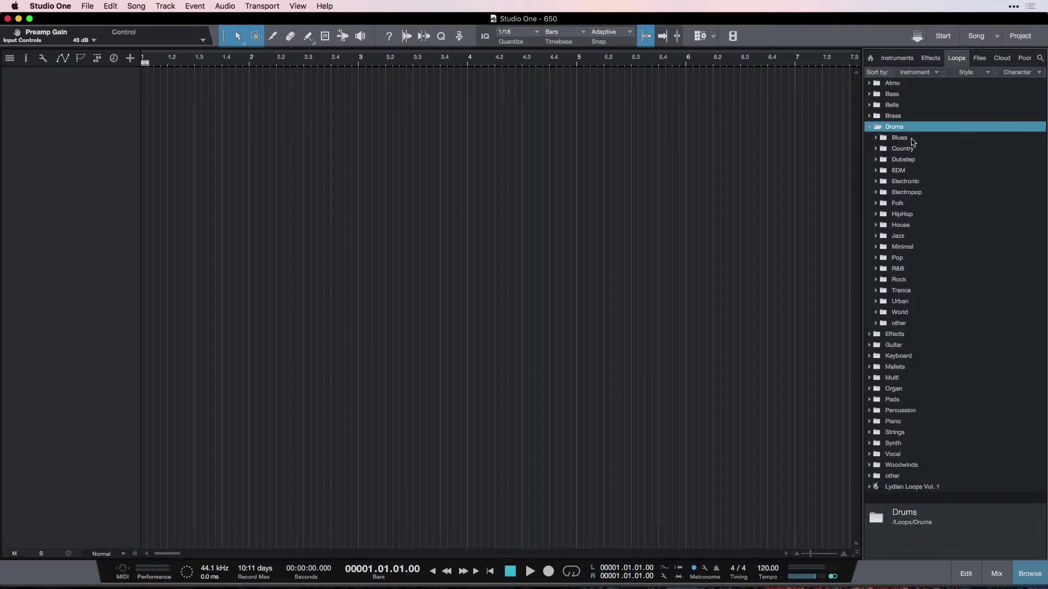
left_click(984, 75)
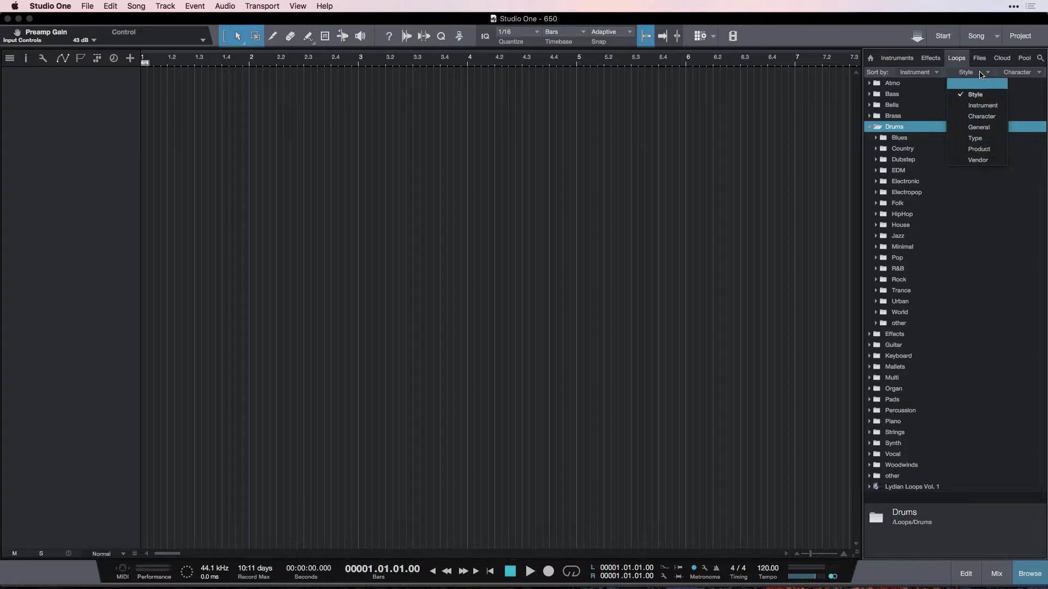
Keep Style as the second sort level, expand the EDM drum folder, and drop the third level.
left_click(983, 75)
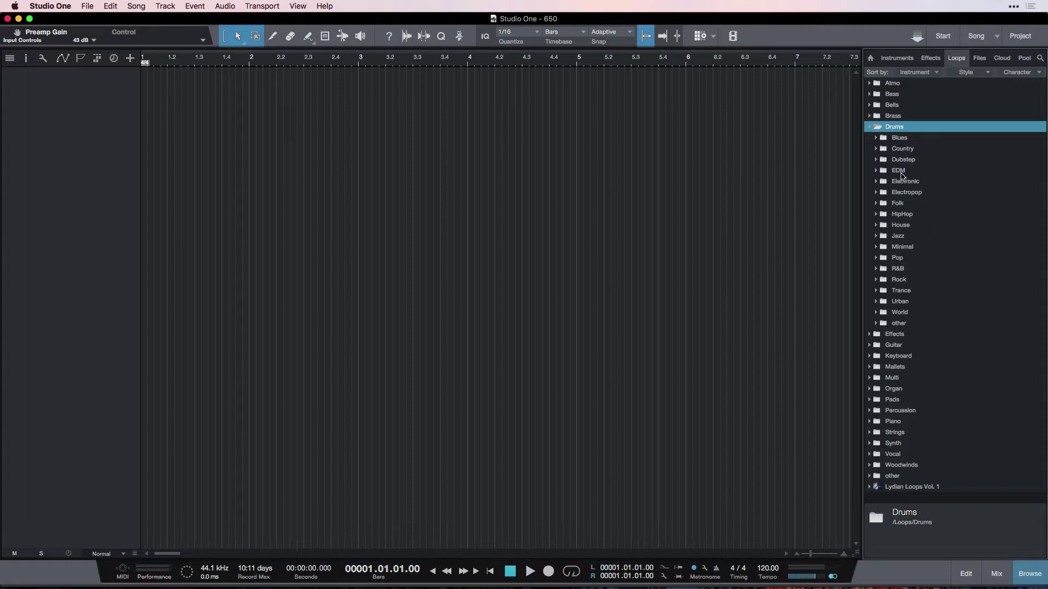
left_click(903, 172)
left_click(903, 172)
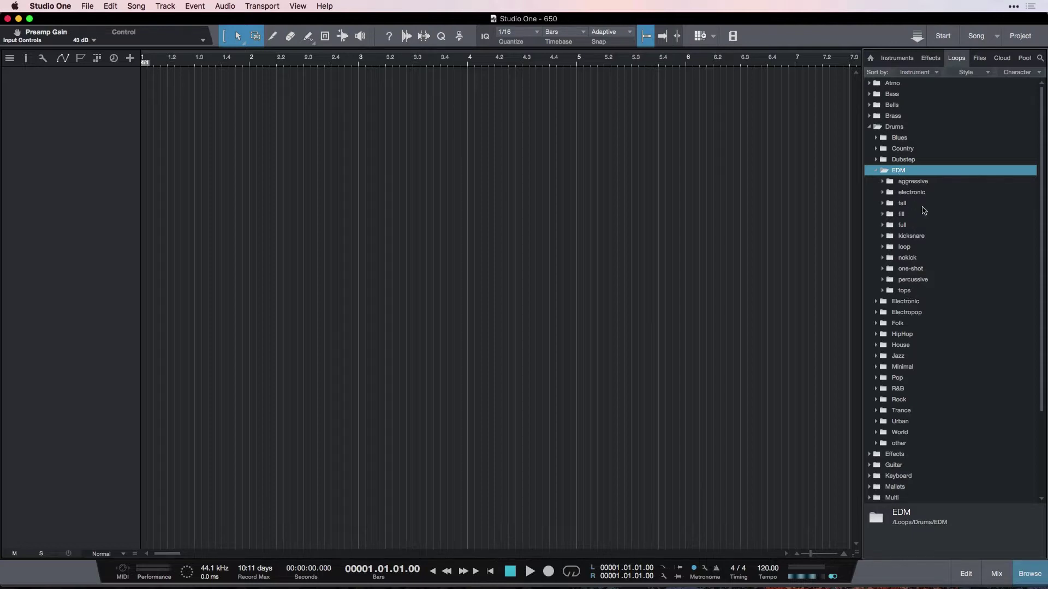
left_click(1027, 73)
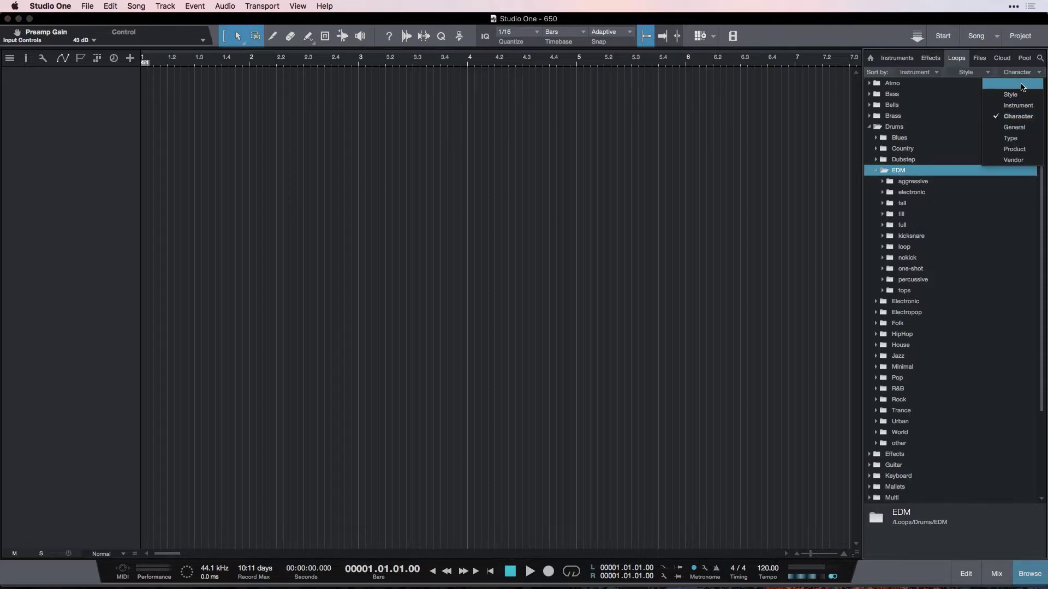
left_click(1023, 86)
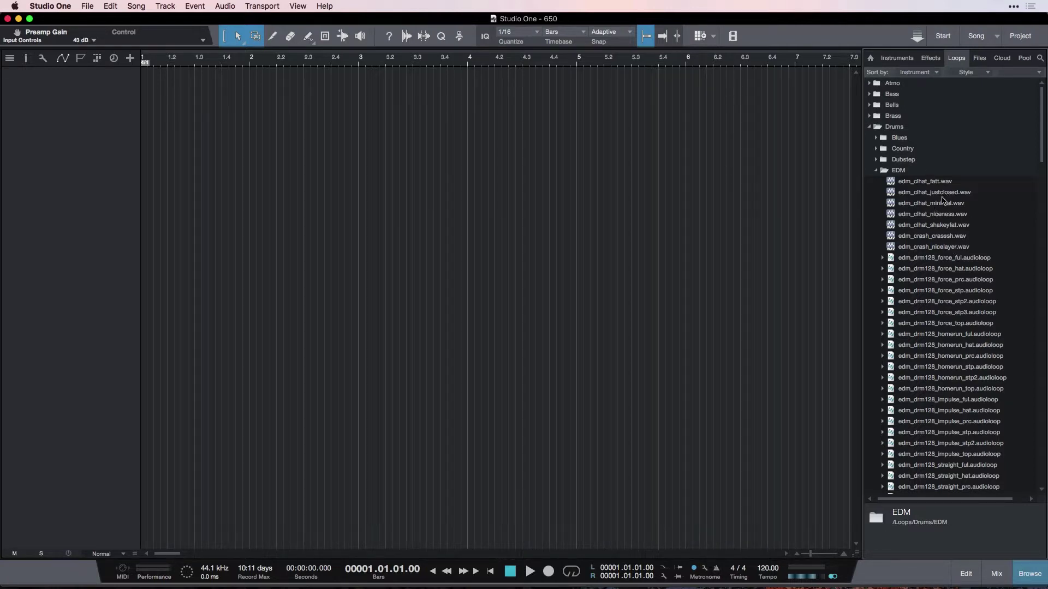
Set the third sort level to Character and collapse the EDM and Drums folders.
left_click(1016, 73)
left_click(1018, 118)
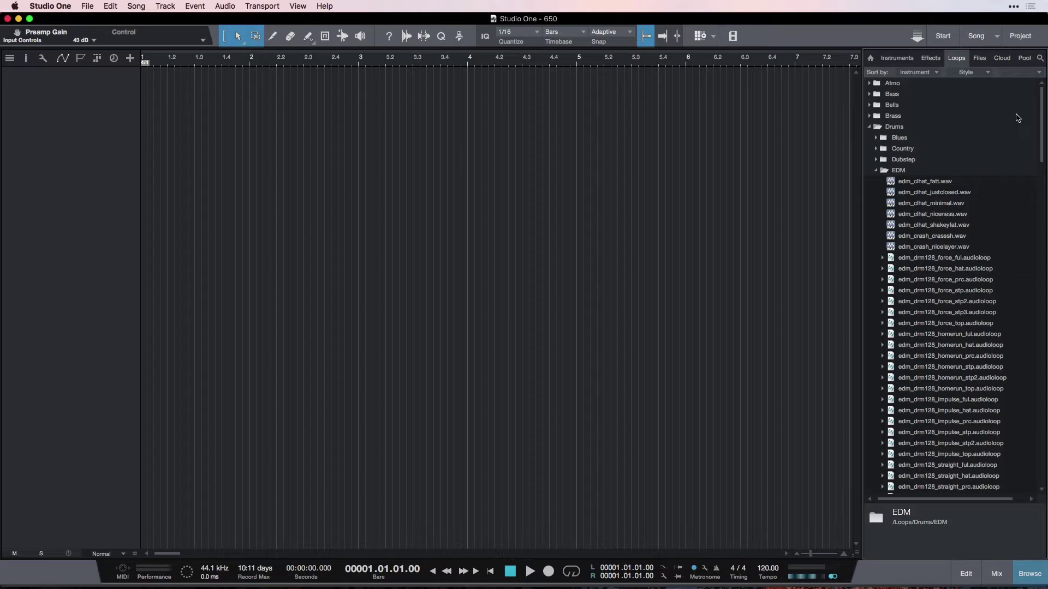
left_click(877, 171)
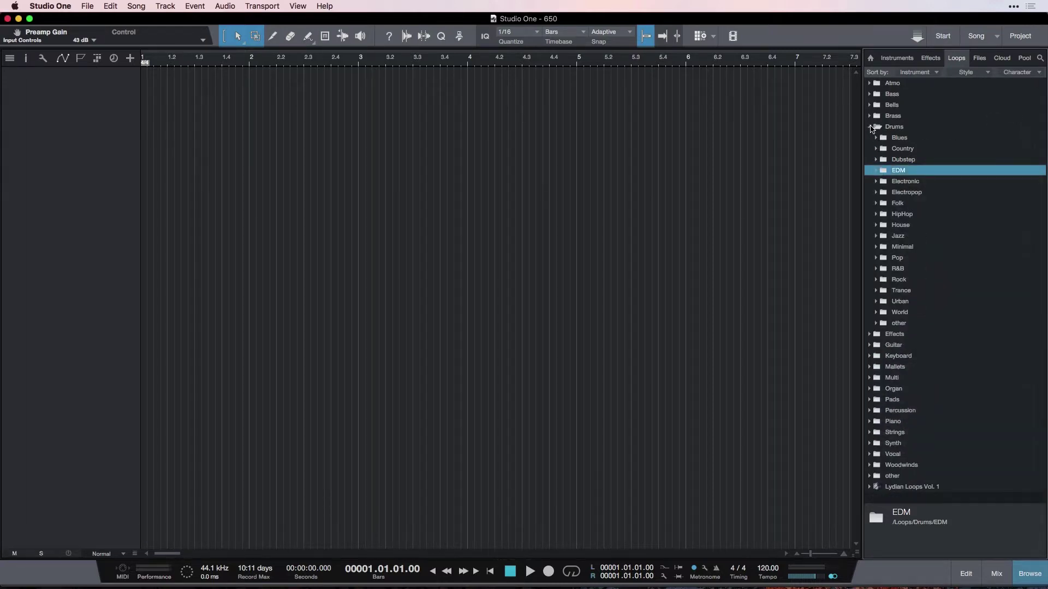
left_click(870, 127)
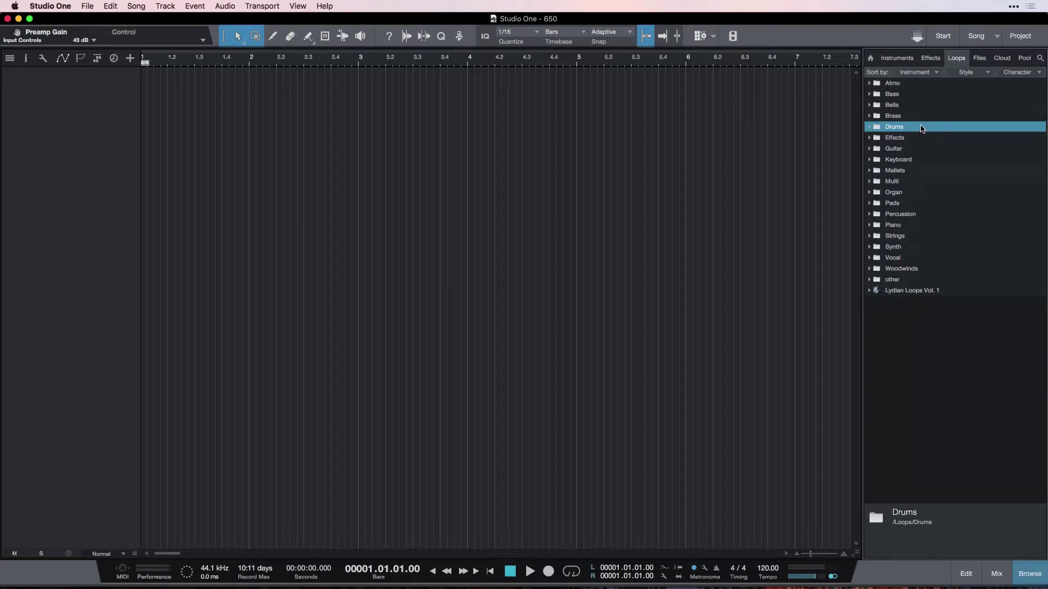
Open Lydian Loops Vol. 1 › Drums › Percussion and audition Djembe 120 02 (4 sec, 120 BPM).
double_click(927, 292)
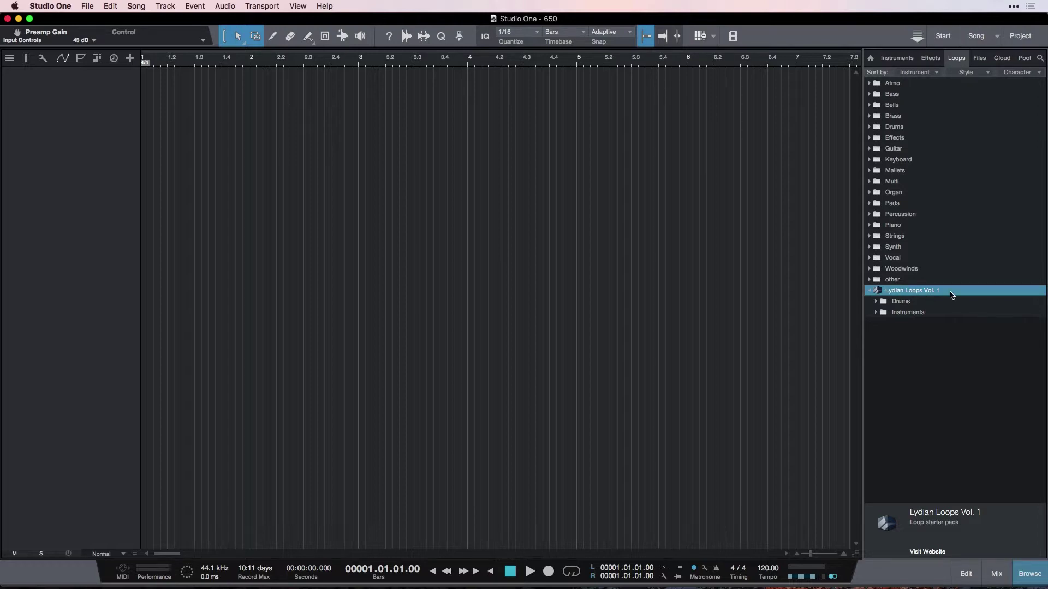
double_click(906, 303)
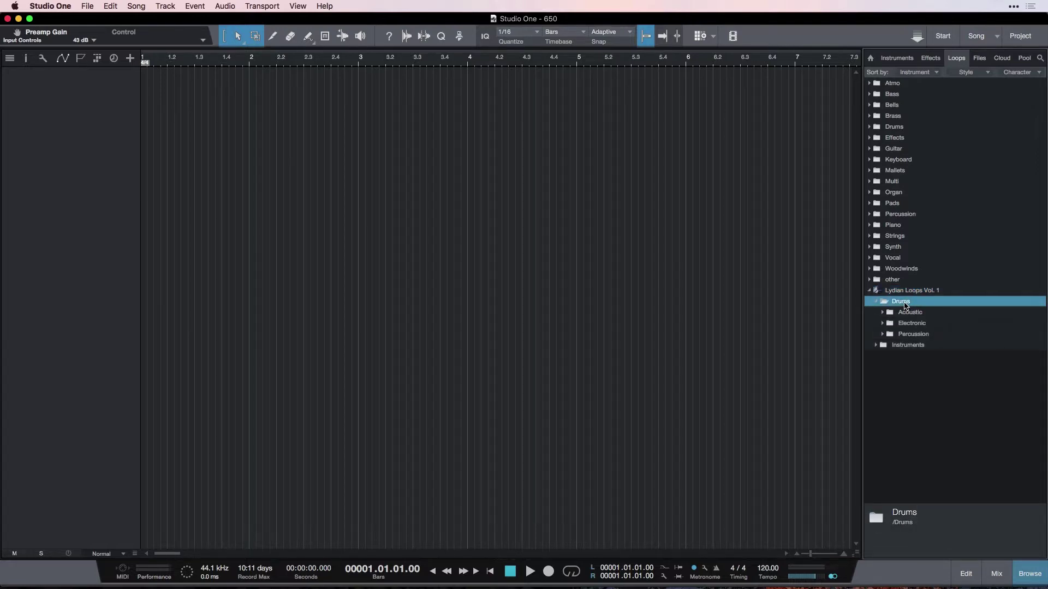
double_click(921, 336)
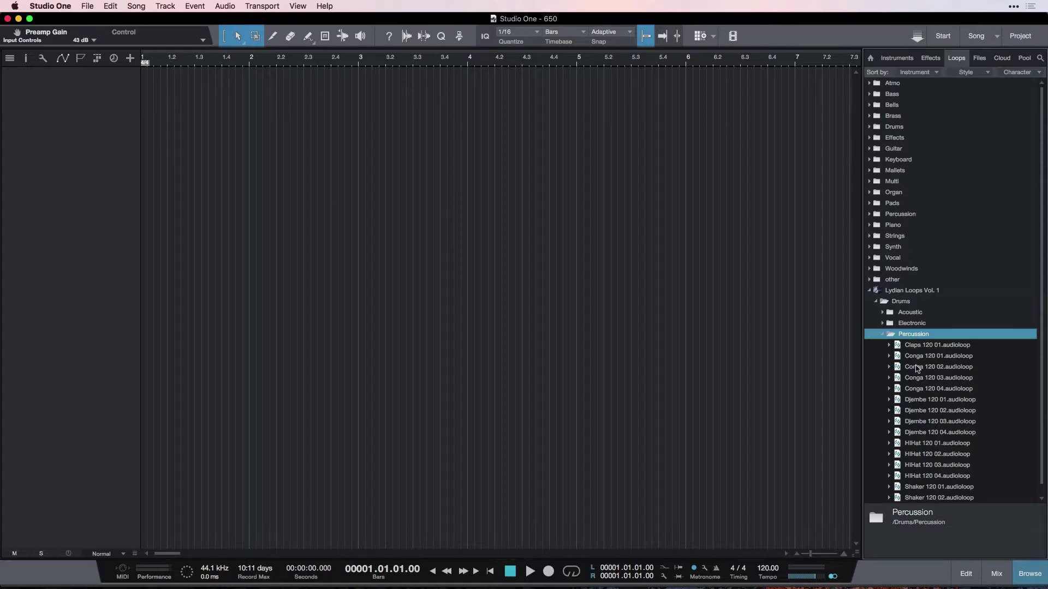
left_click(943, 414)
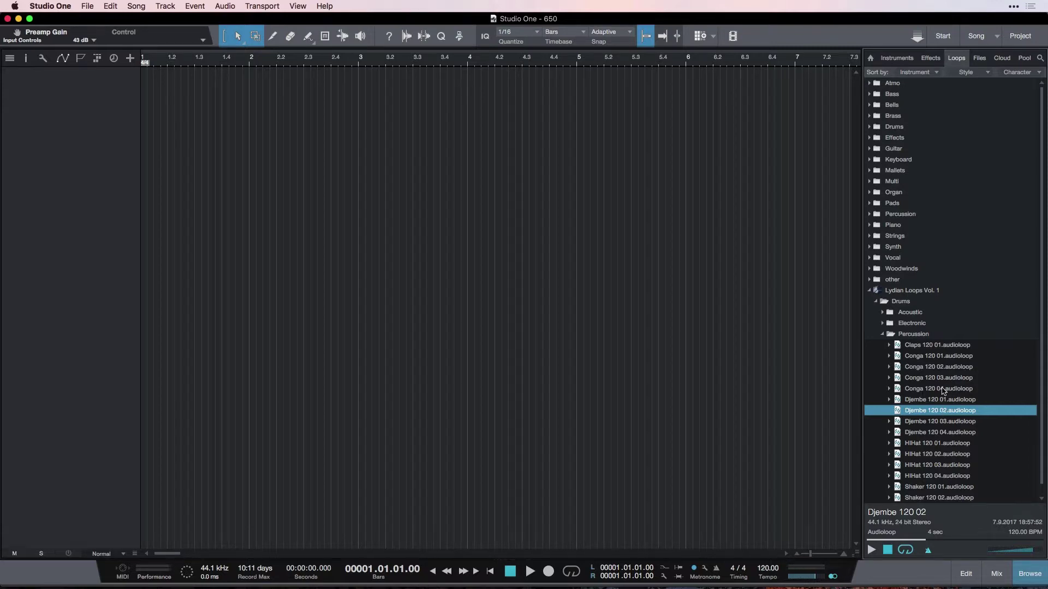
Audition Conga 120 04, Conga 120 01, HiHat 120 02 and Shaker 120 01, ending on HiHat 120 02.
left_click(945, 388)
left_click(947, 358)
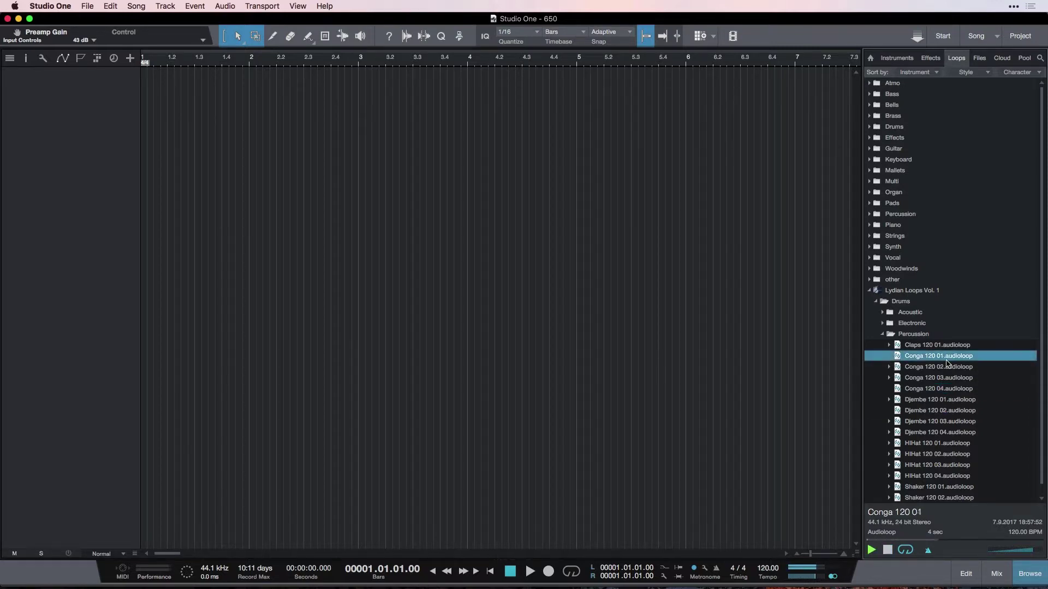
left_click(948, 454)
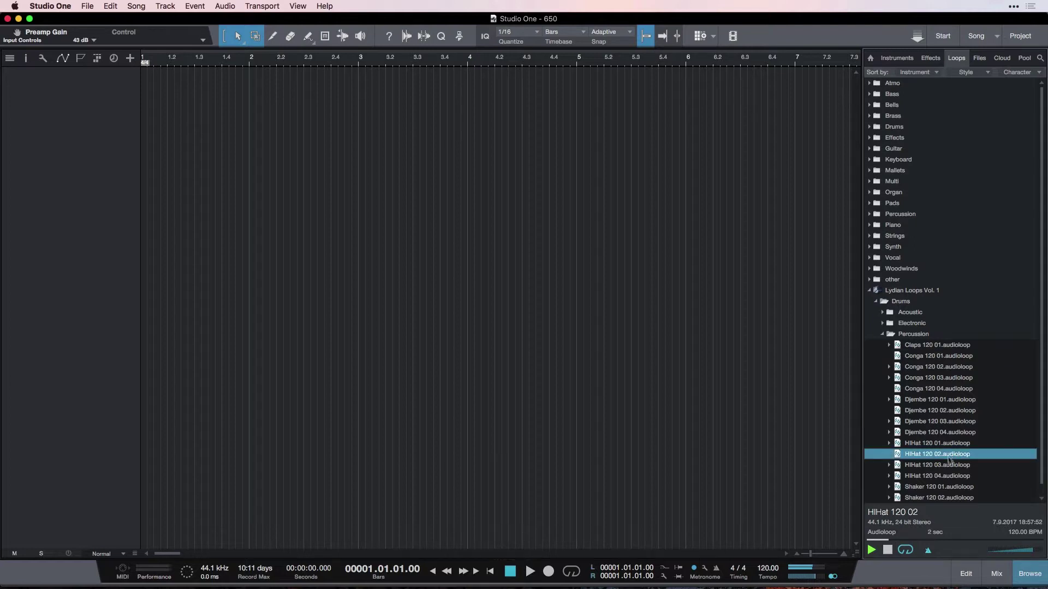
left_click(948, 488)
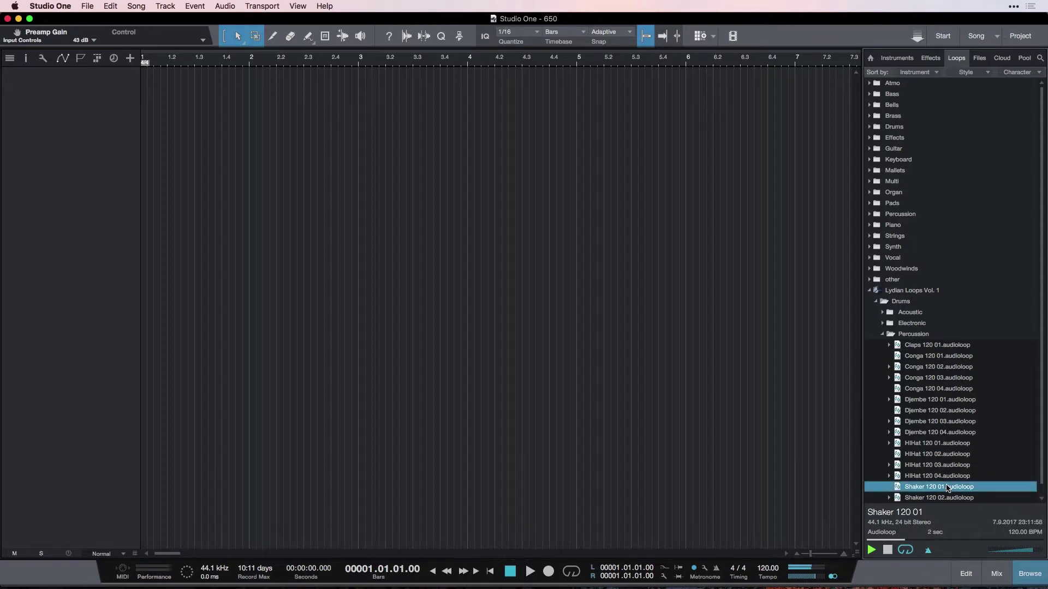
left_click(955, 455)
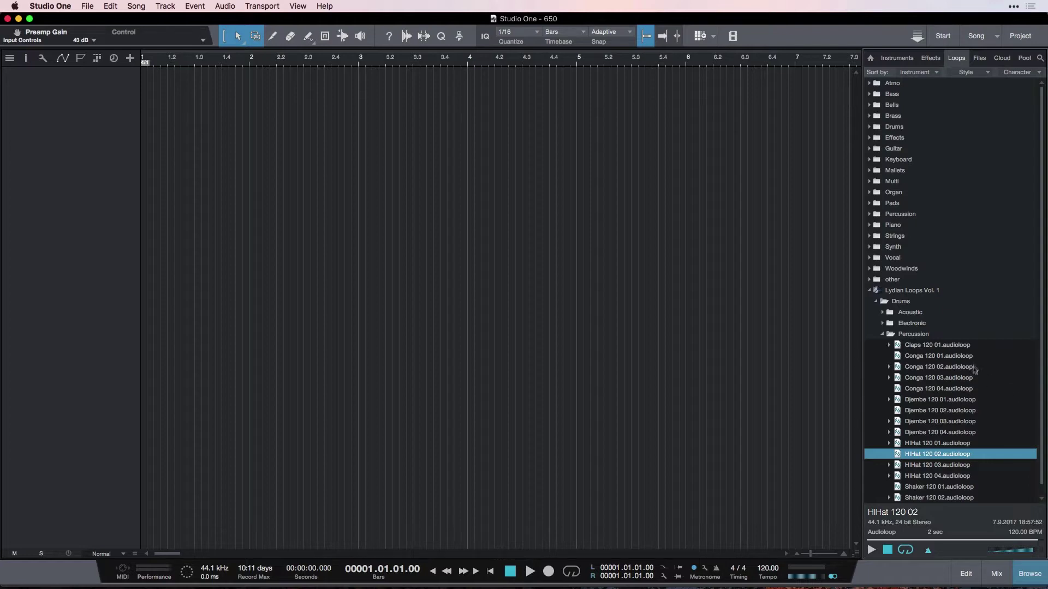
scroll(972, 394, "down", 1)
scroll(973, 396, "up", 1)
scroll(937, 352, "down", 1)
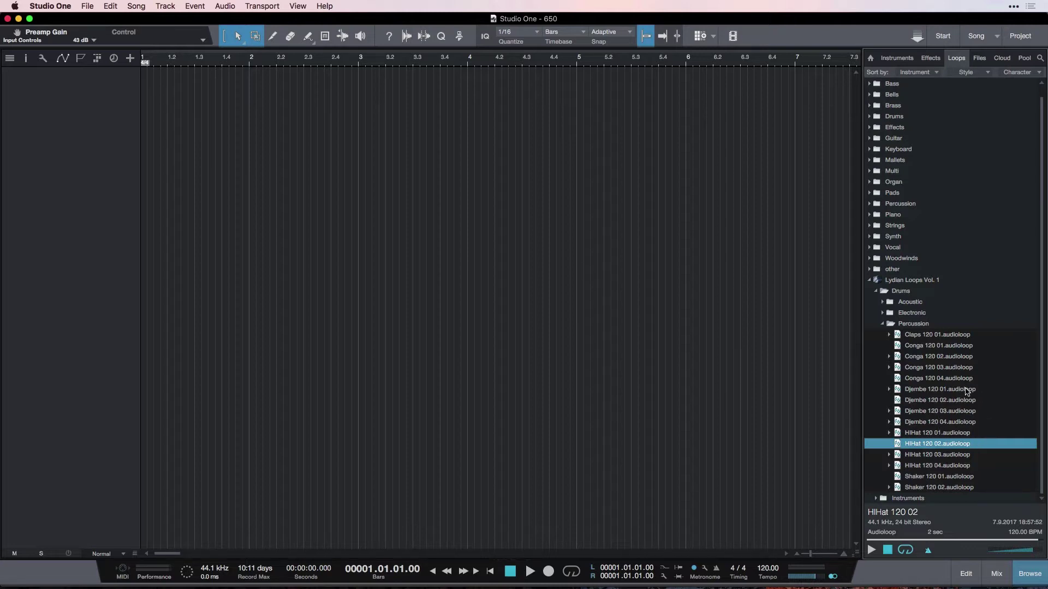
scroll(958, 382, "up", 1)
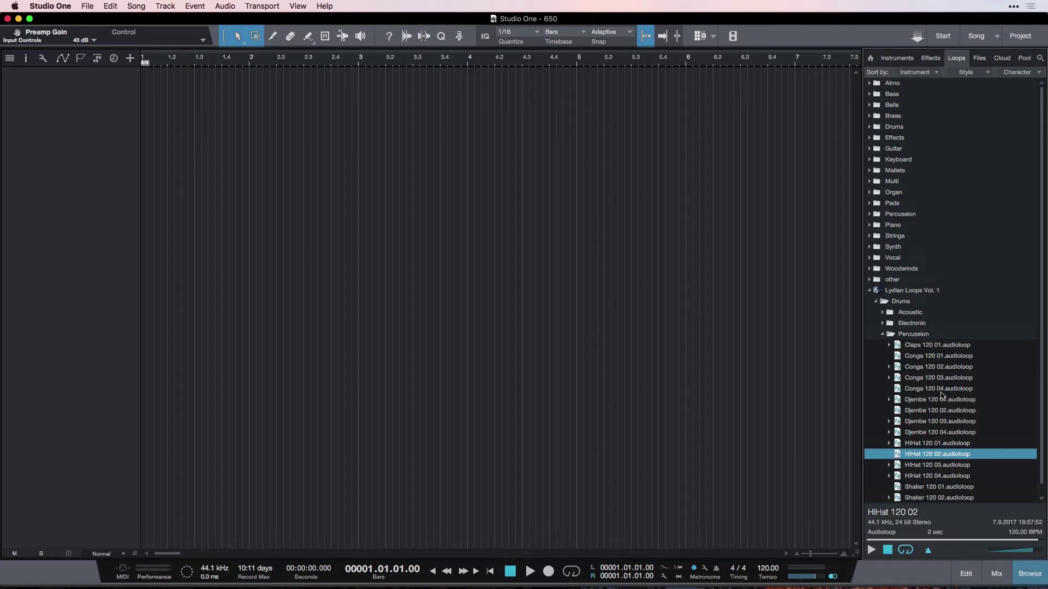
Select Conga 120 01, raise the tempo to 150 BPM, and play, stop and replay its preview.
left_click(949, 357)
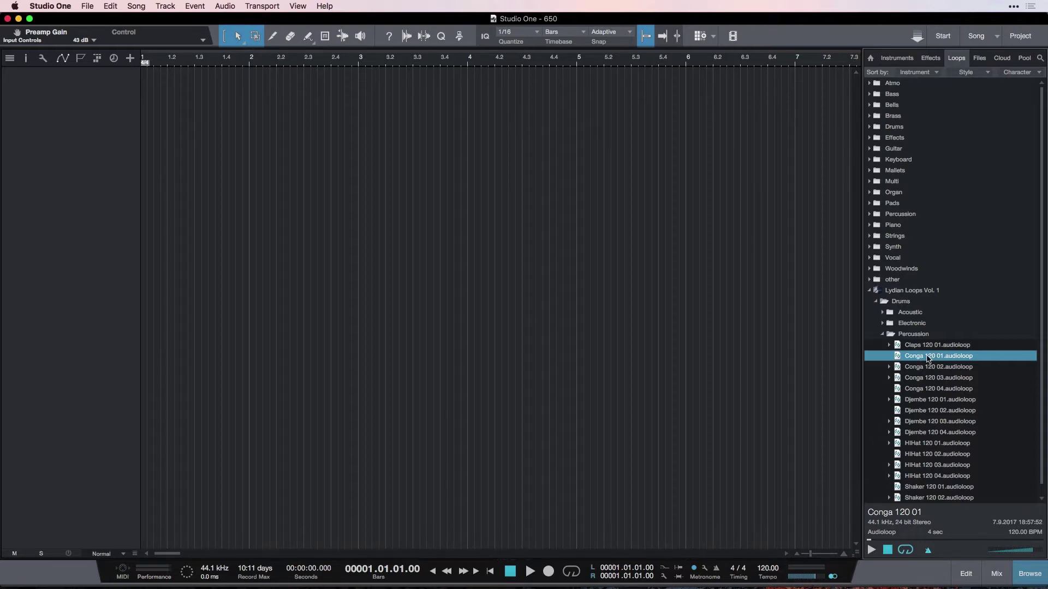
left_click_drag(762, 571, 764, 548)
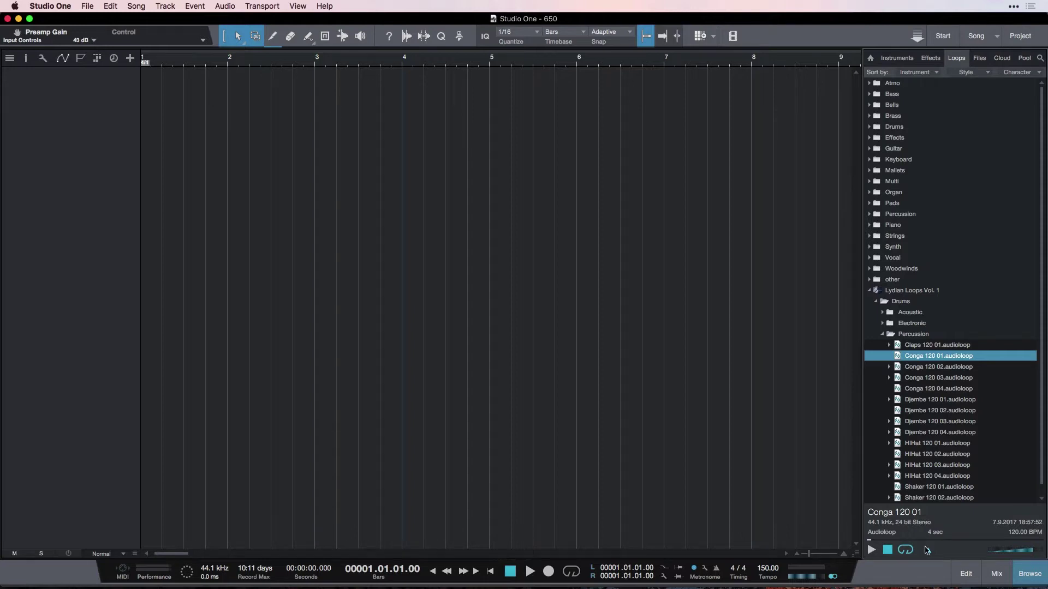
left_click(933, 359)
left_click(933, 358)
left_click(930, 358)
Push the Browser preview volume to full, then ease it back down a little.
mouse_move(1028, 551)
left_mouse_down()
mouse_move(1003, 551)
mouse_move(1040, 552)
left_mouse_up()
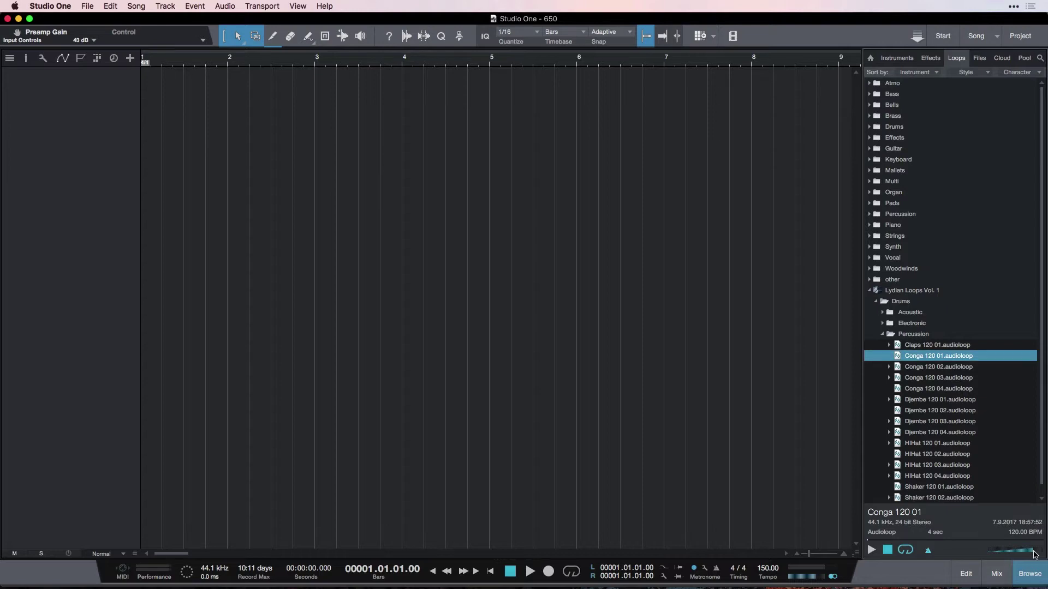
mouse_move(1040, 553)
left_mouse_down()
mouse_move(998, 555)
mouse_move(1034, 554)
left_mouse_up()
Place Conga 120 01 and HiHat 120 01 on two new tracks starting at bar 2.
left_click_drag(948, 358, 251, 121)
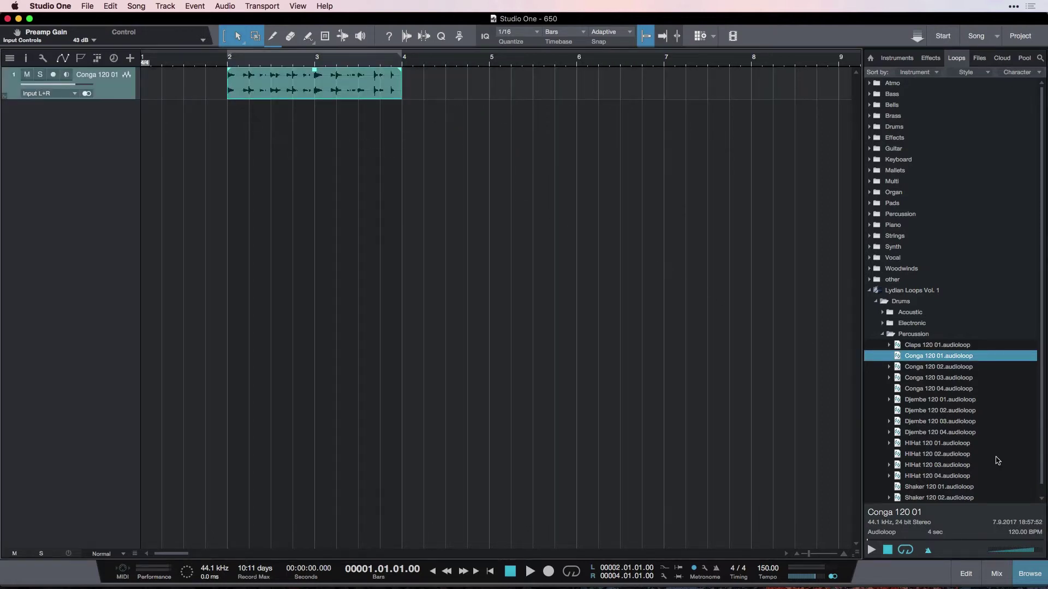
left_click(952, 444)
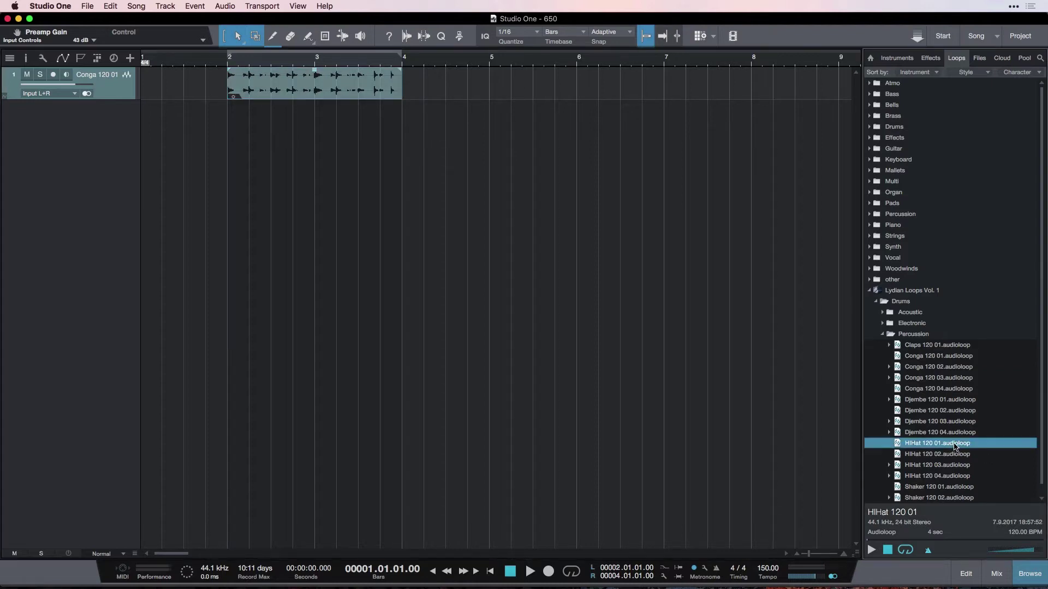
left_click_drag(955, 447, 250, 141)
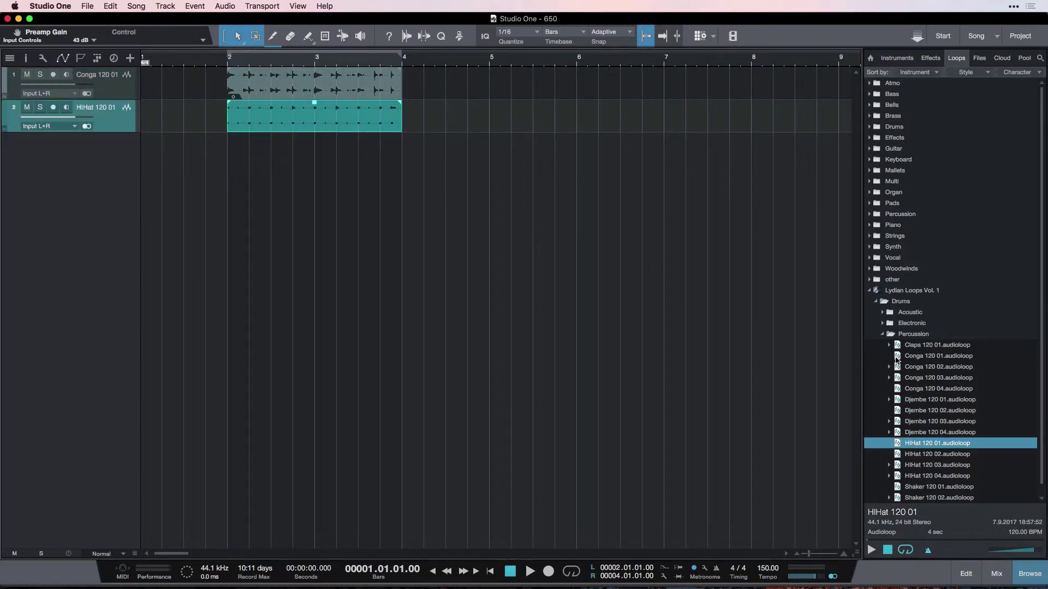
Collapse Percussion, open the Acoustic drum loops folder, and select Acoustic Drums 120 06.
left_click(883, 334)
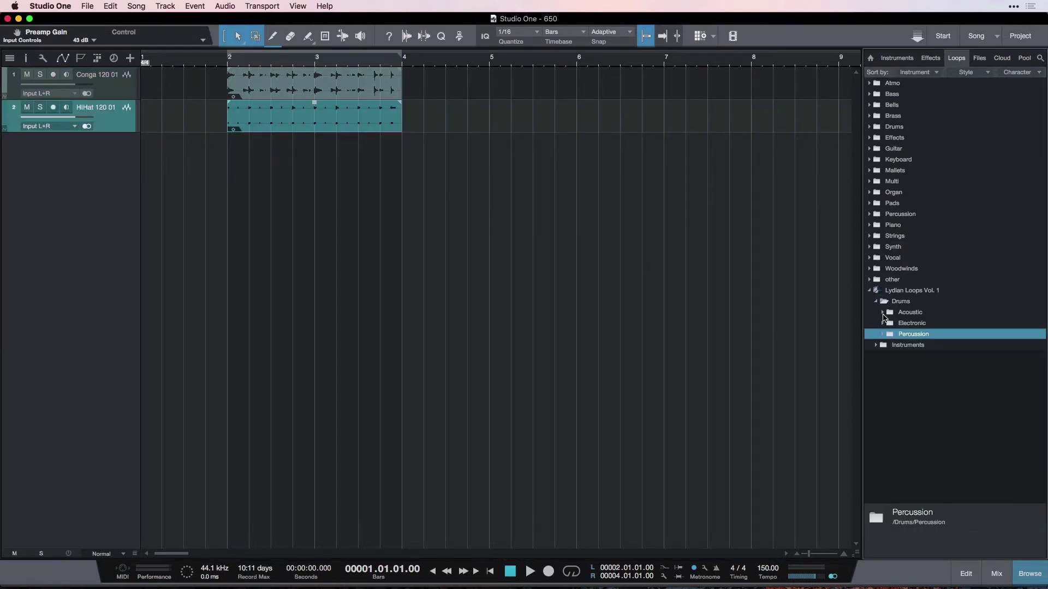
left_click(883, 313)
left_click(953, 379)
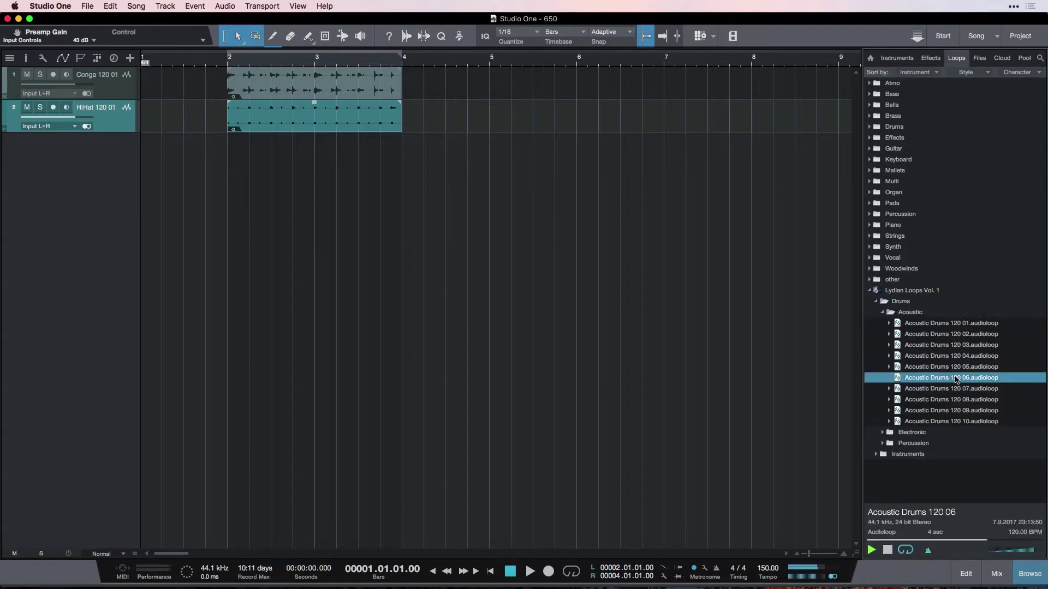
Reset the tempo to 120 BPM and add Acoustic Drums 120 06 as a third track at bar 2.
double_click(768, 569)
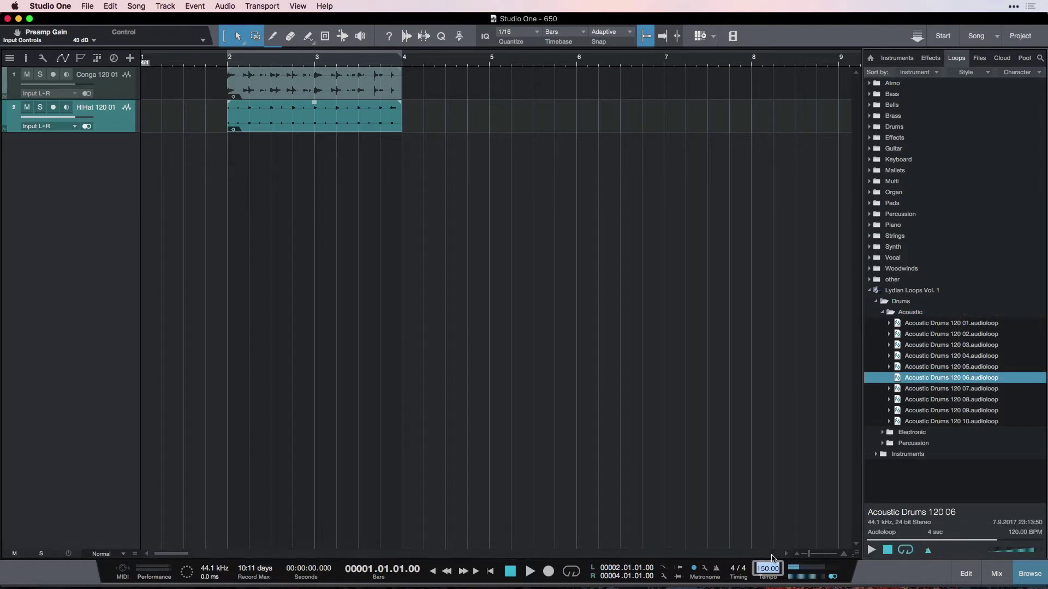
type("120")
key("Return")
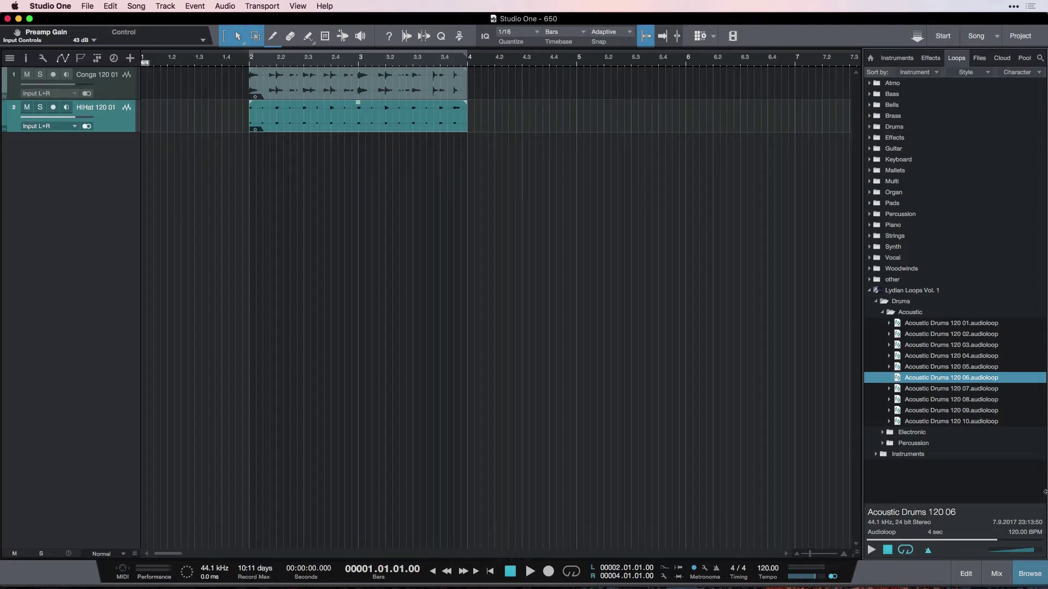
left_click(975, 382)
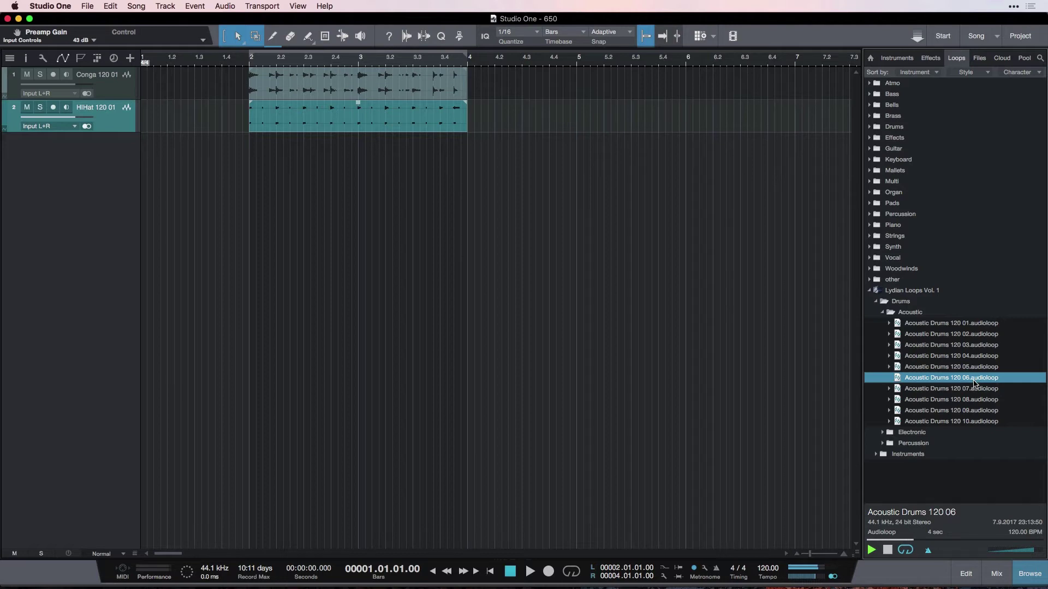
key("space")
left_click_drag(955, 380, 268, 178)
Loop bars 2–4 and play the three drum tracks through once, then stop.
left_click(247, 64)
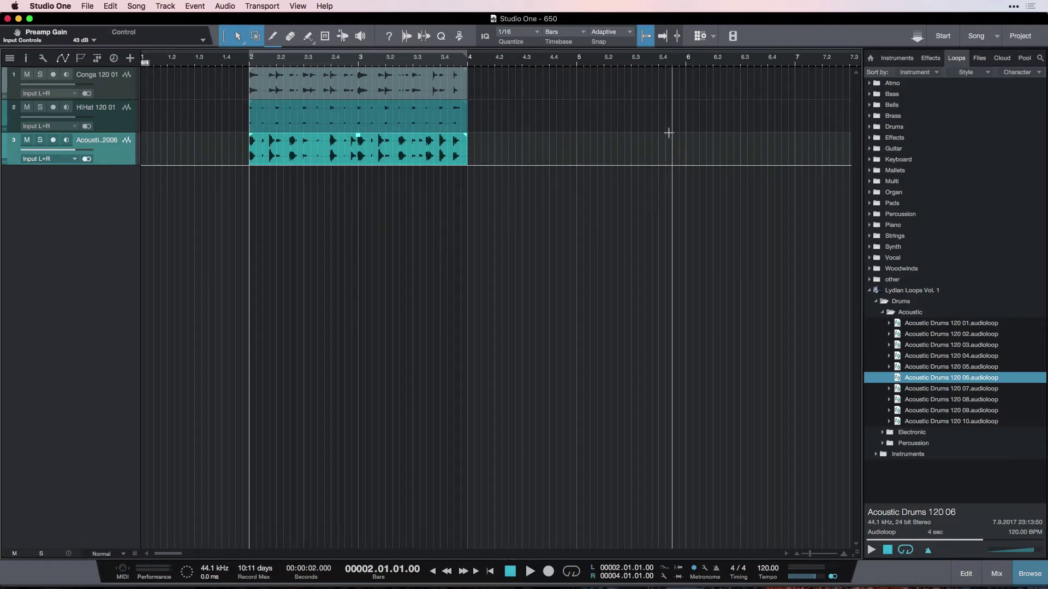
key("slash")
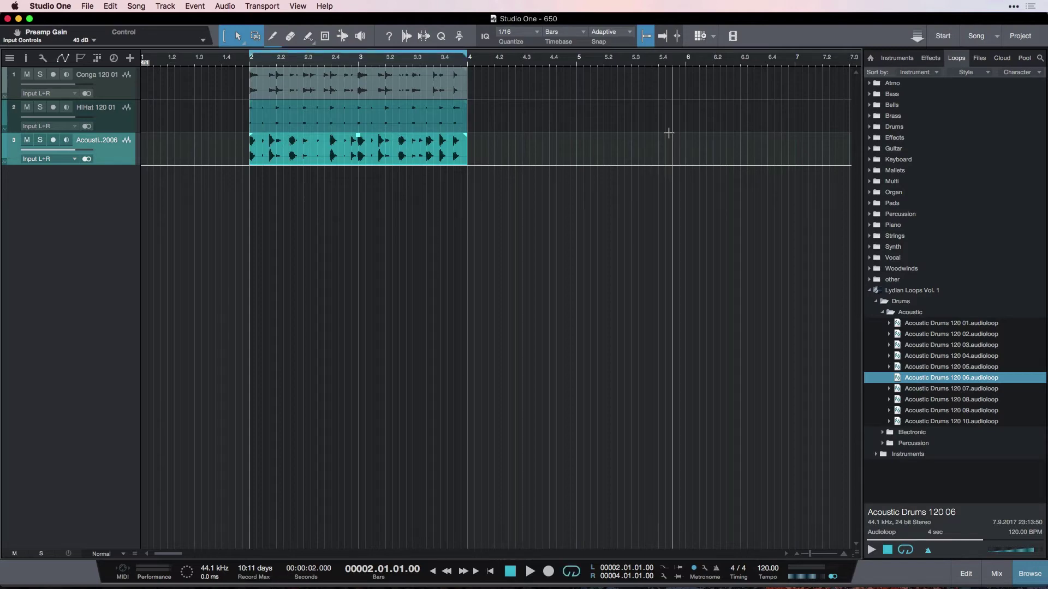
key("space")
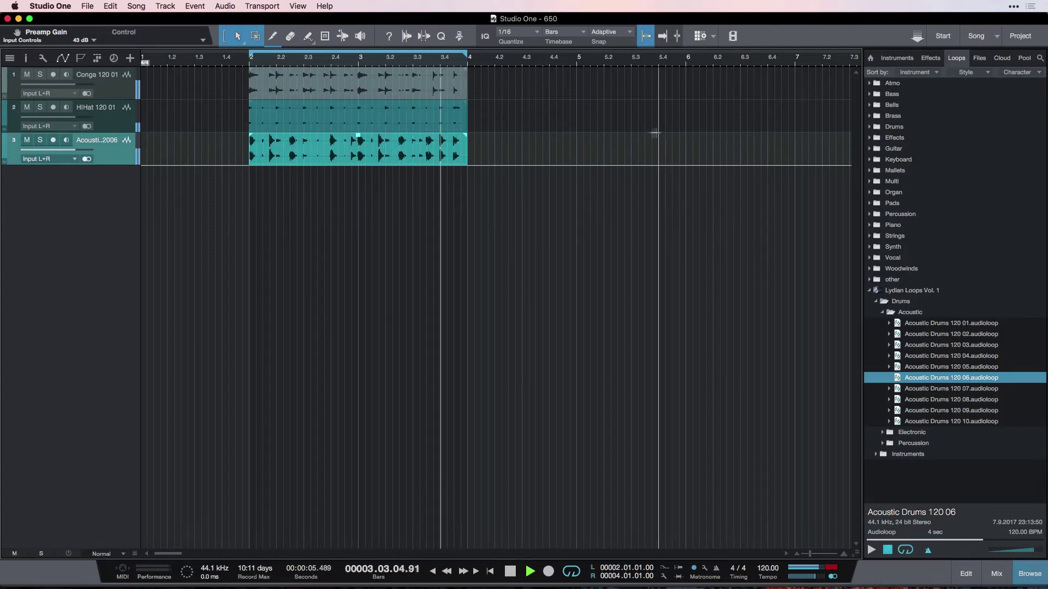
key("space")
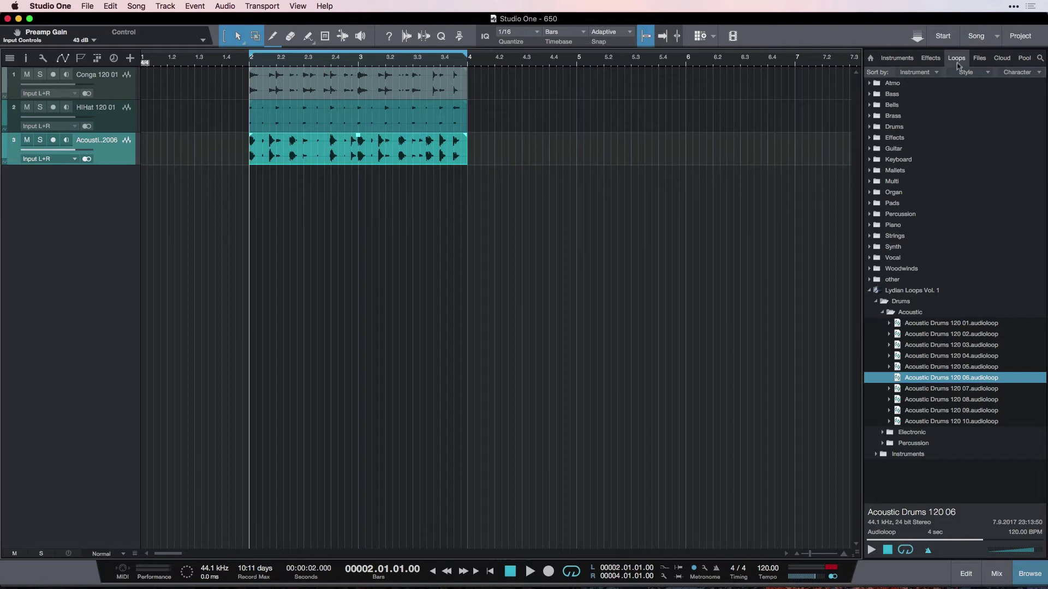
Browse the Files section on disk, going up to Studio One and back into DRUMS AND SAMPLES.
left_click(980, 58)
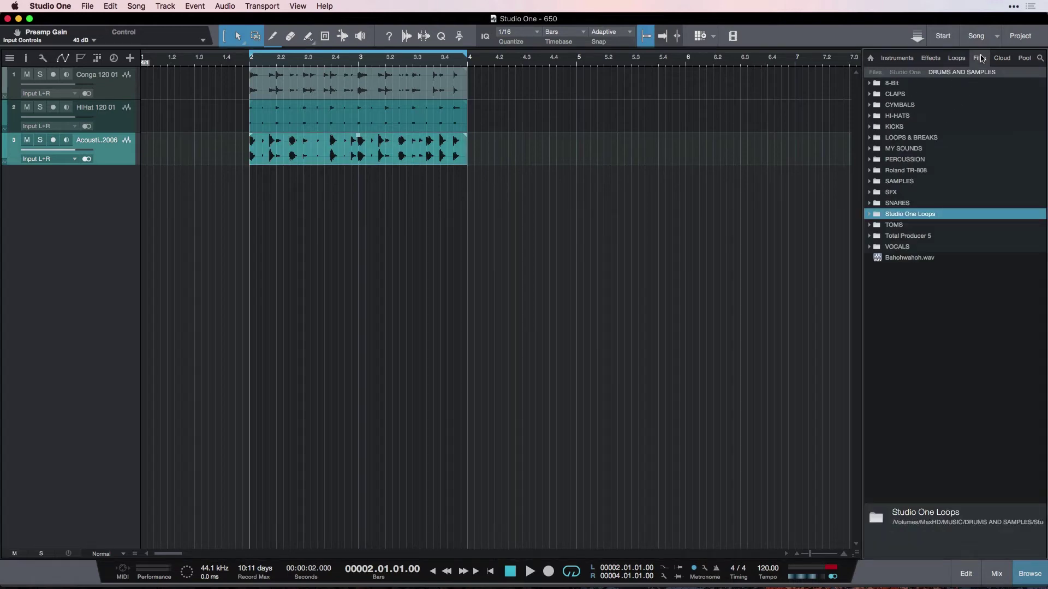
left_click(905, 72)
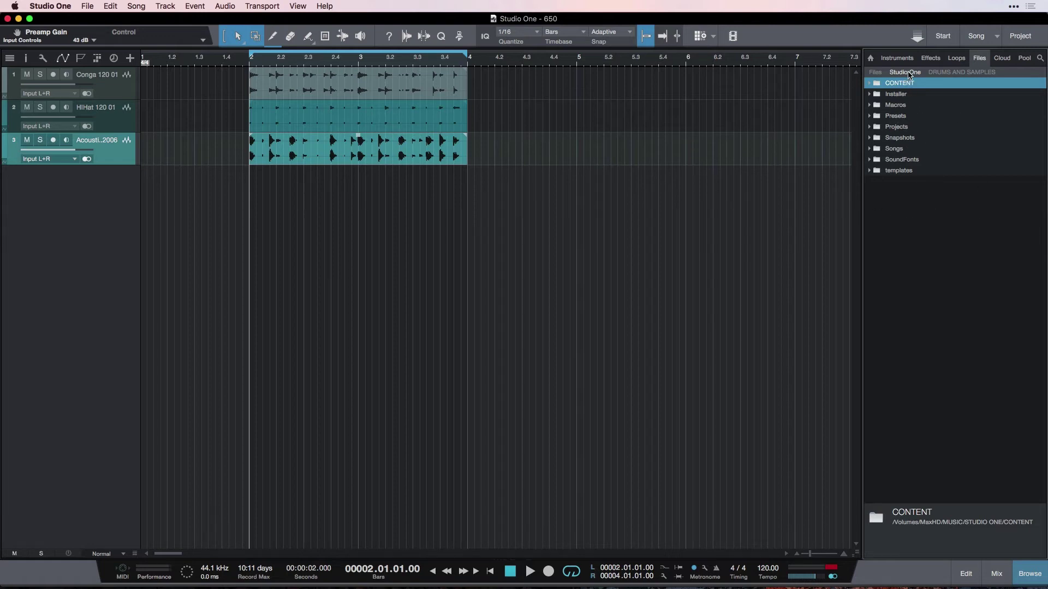
left_click(961, 72)
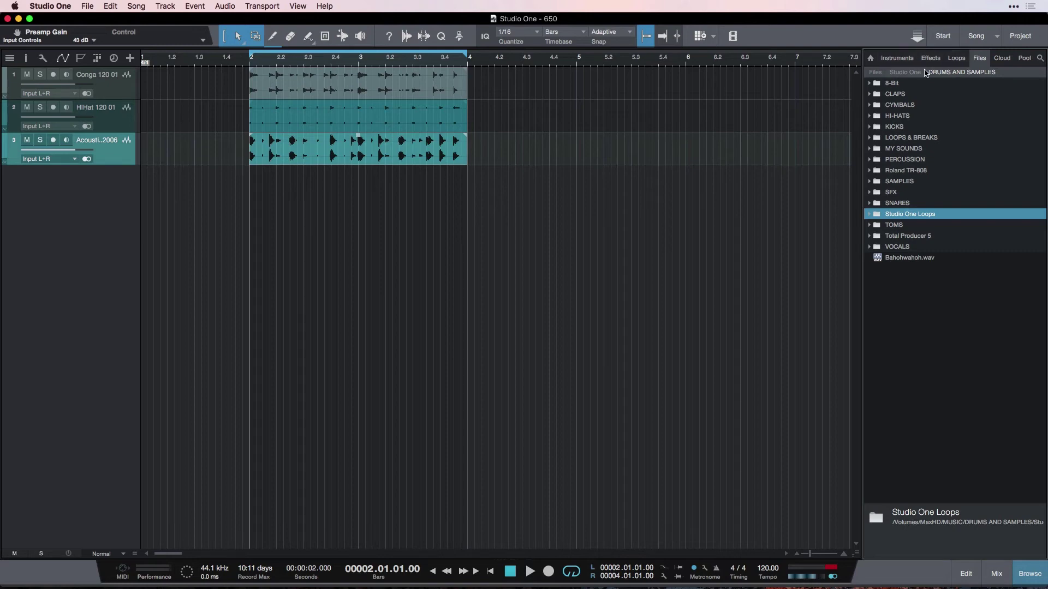
Show the song's Pool of audio files and try dragging HiHat 120 01 into the arrangement.
left_click(1003, 60)
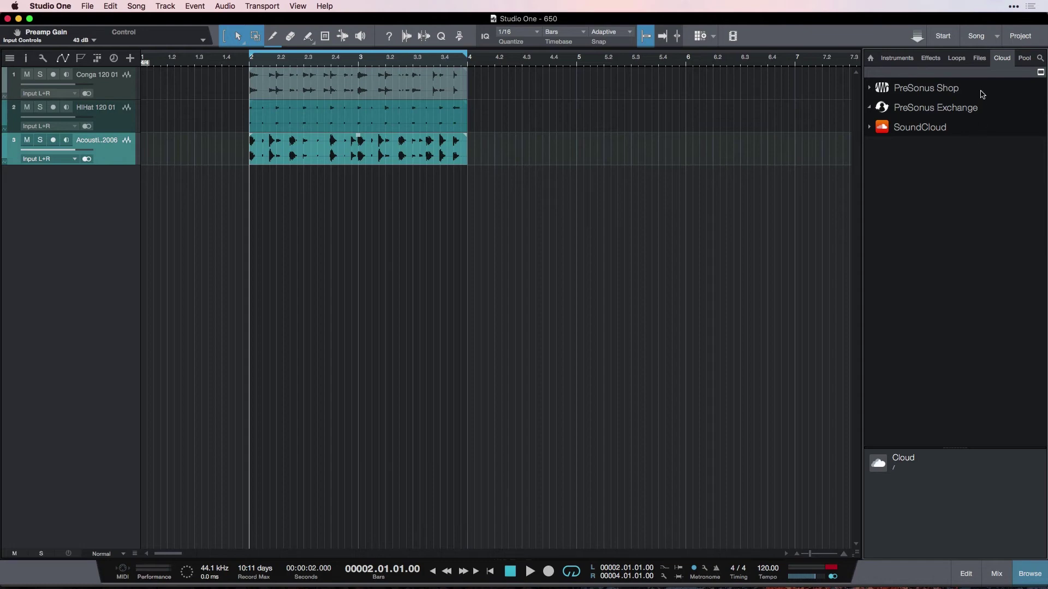
left_click(1024, 59)
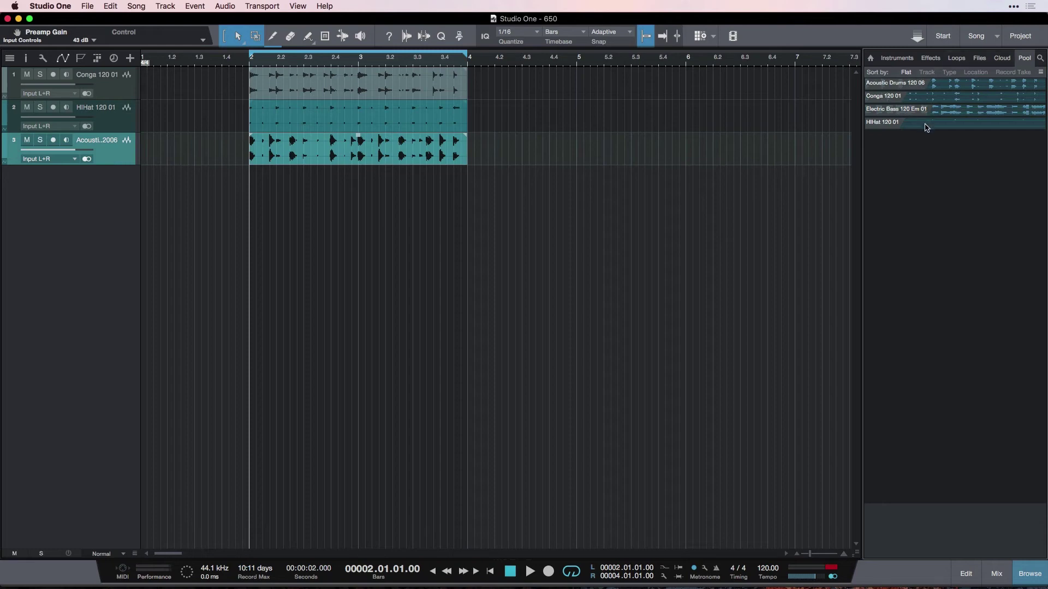
left_click_drag(926, 128, 395, 89)
Drop Electric Bass 120 Em 01 onto a fourth track at bar 2 and play it back.
left_click(932, 111)
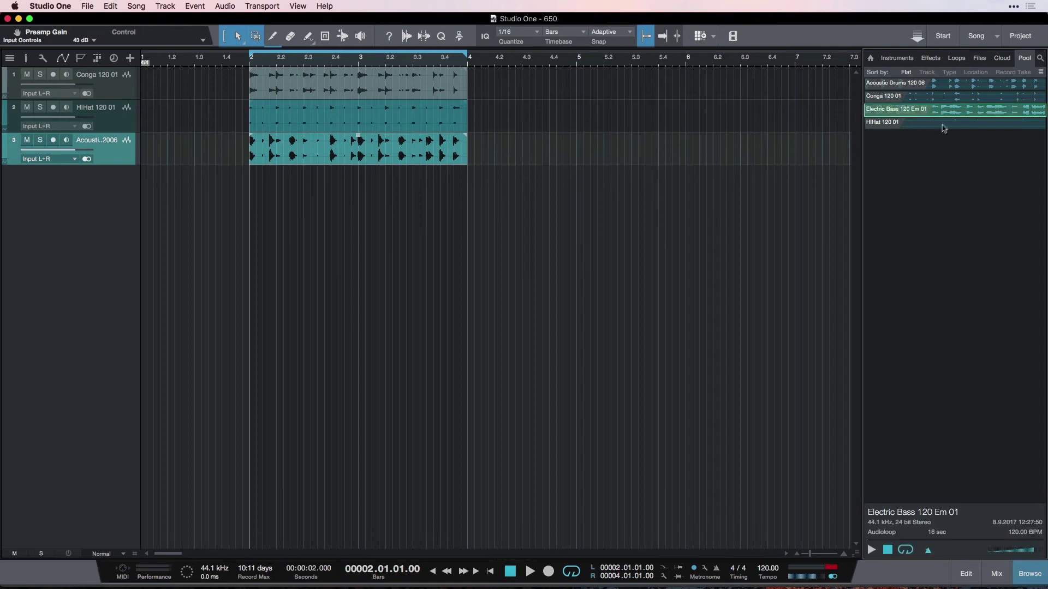
left_click_drag(954, 113, 276, 192)
key("space")
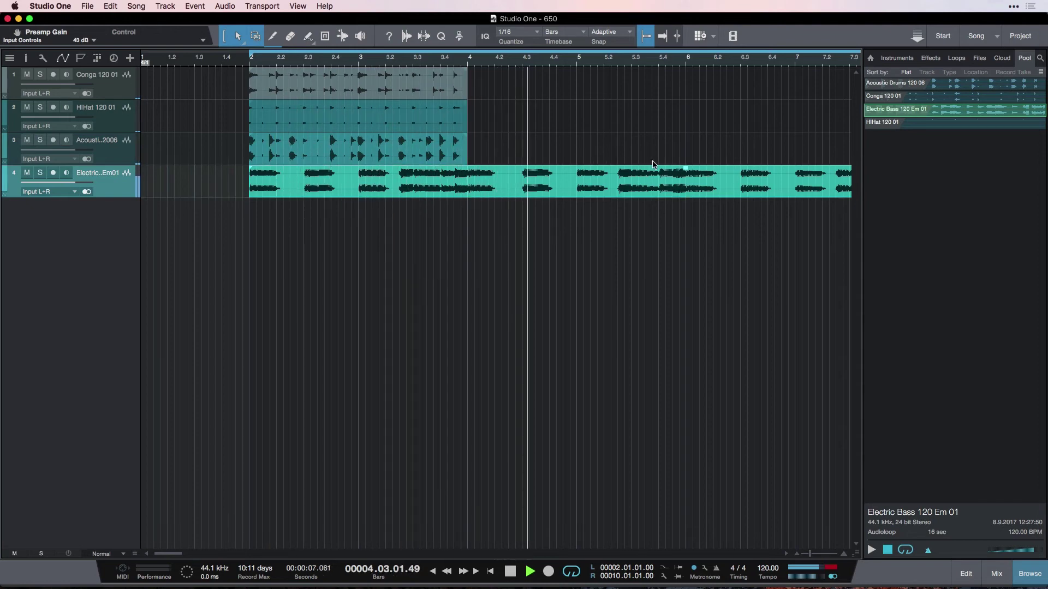
key("space")
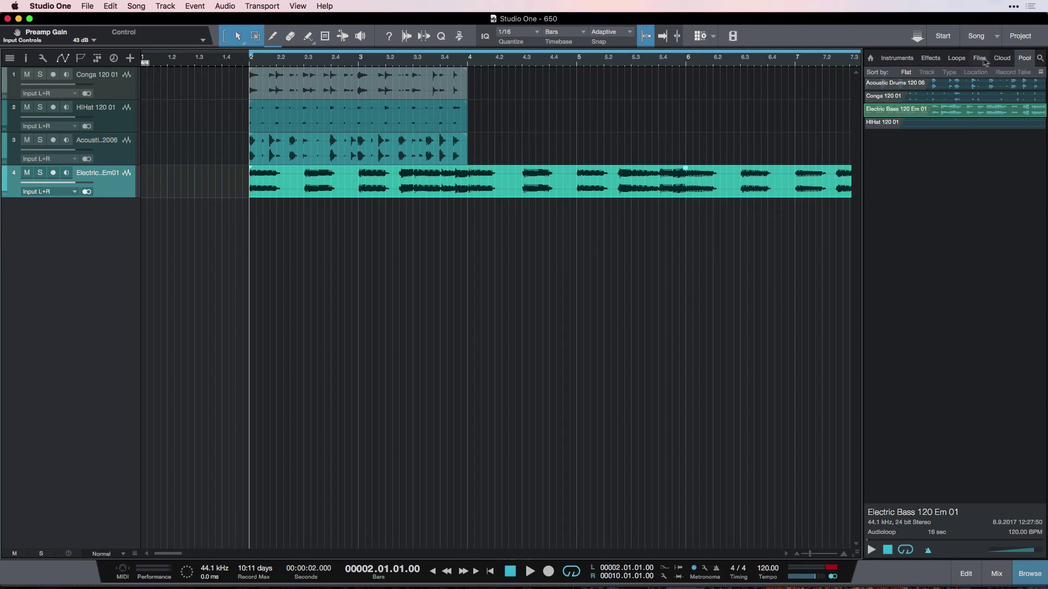
Search the loop library for 'acoustic drums' and scroll through the results.
left_click(1040, 59)
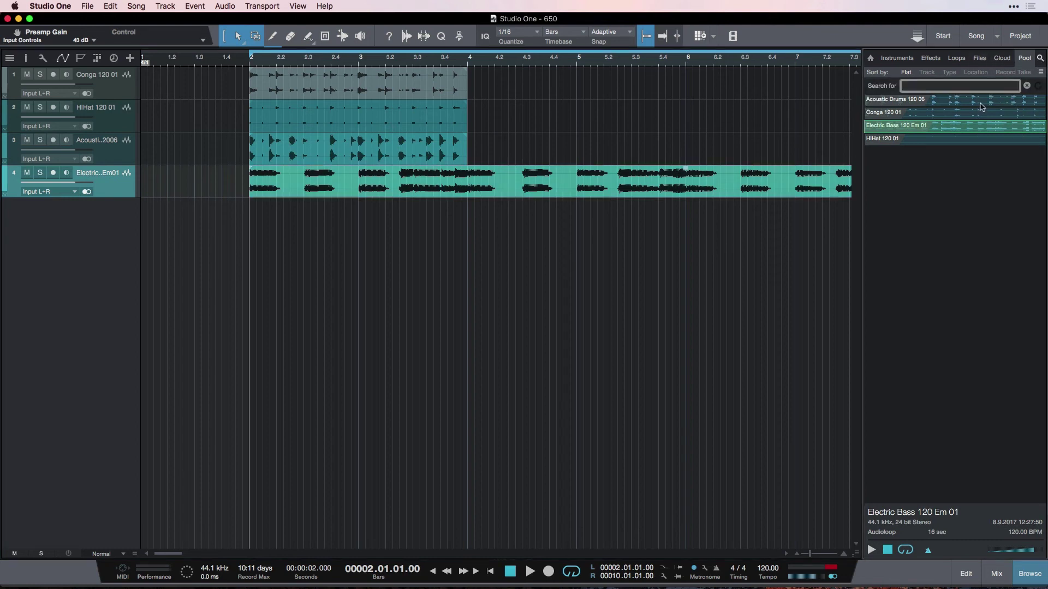
left_click(957, 59)
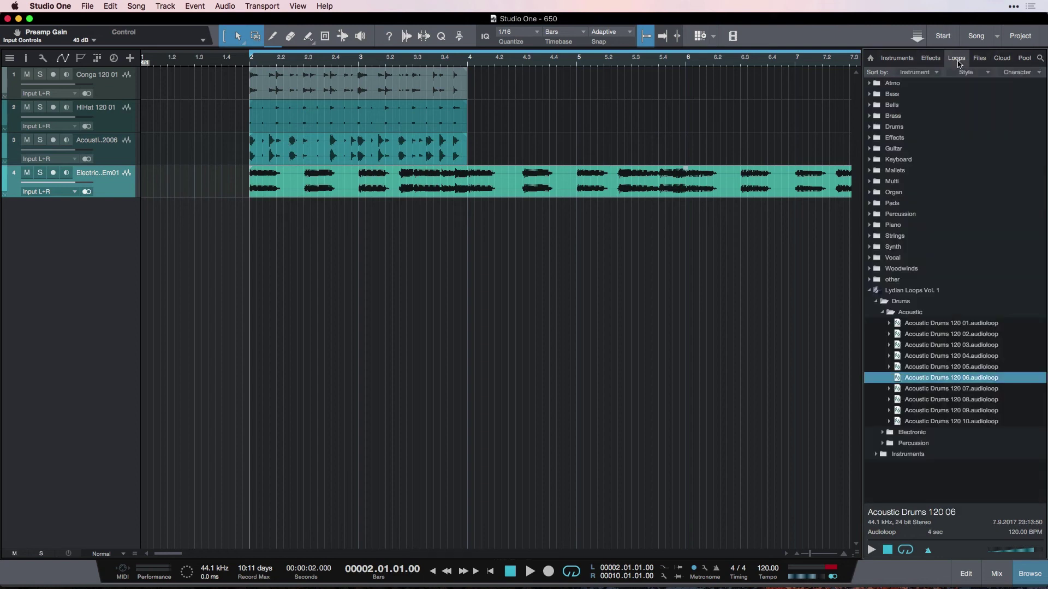
left_click(1040, 58)
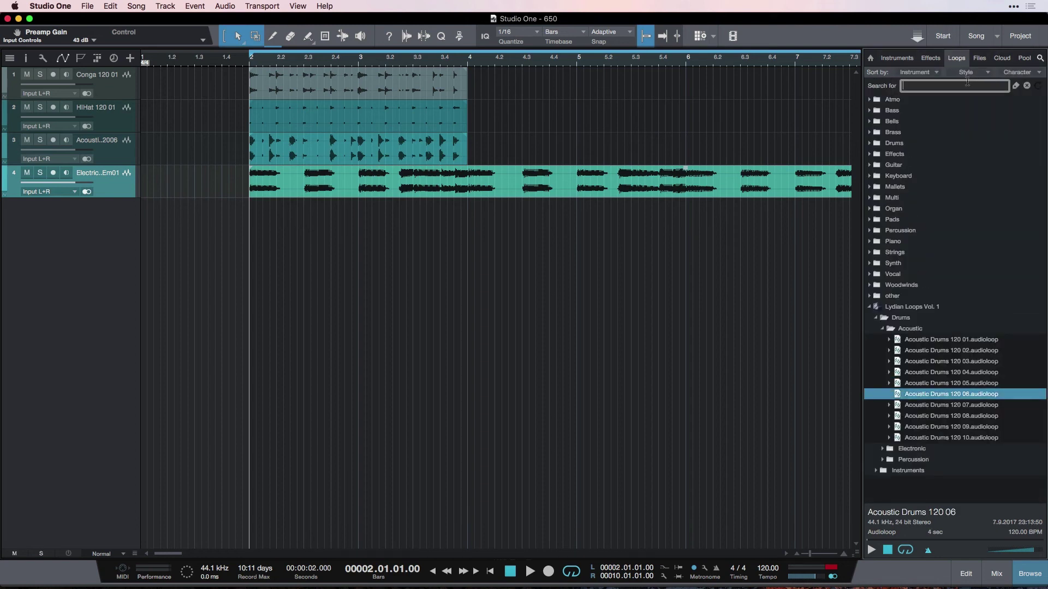
type("acoustic dr")
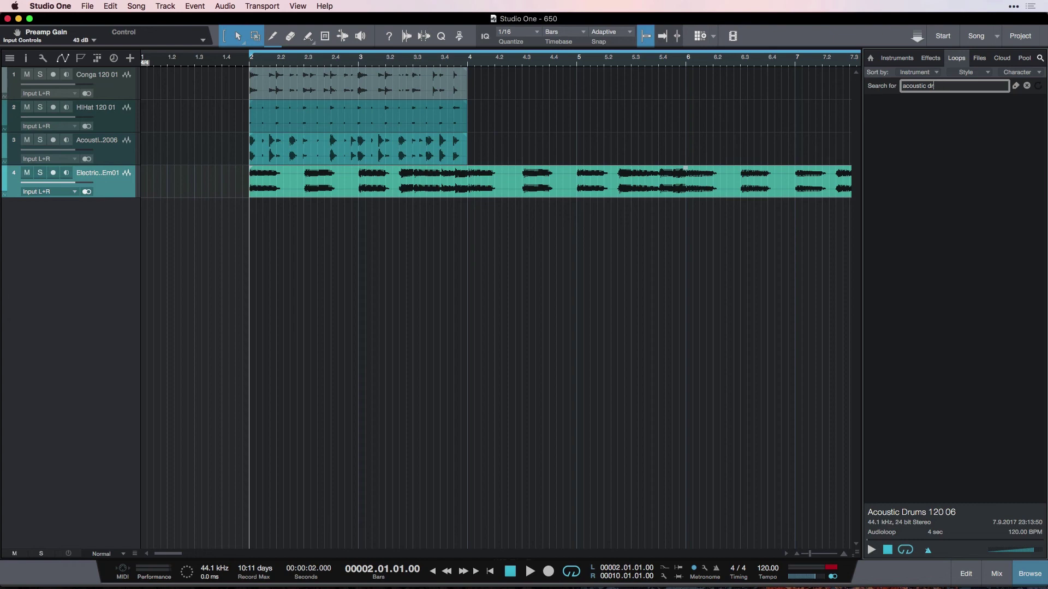
type("ums")
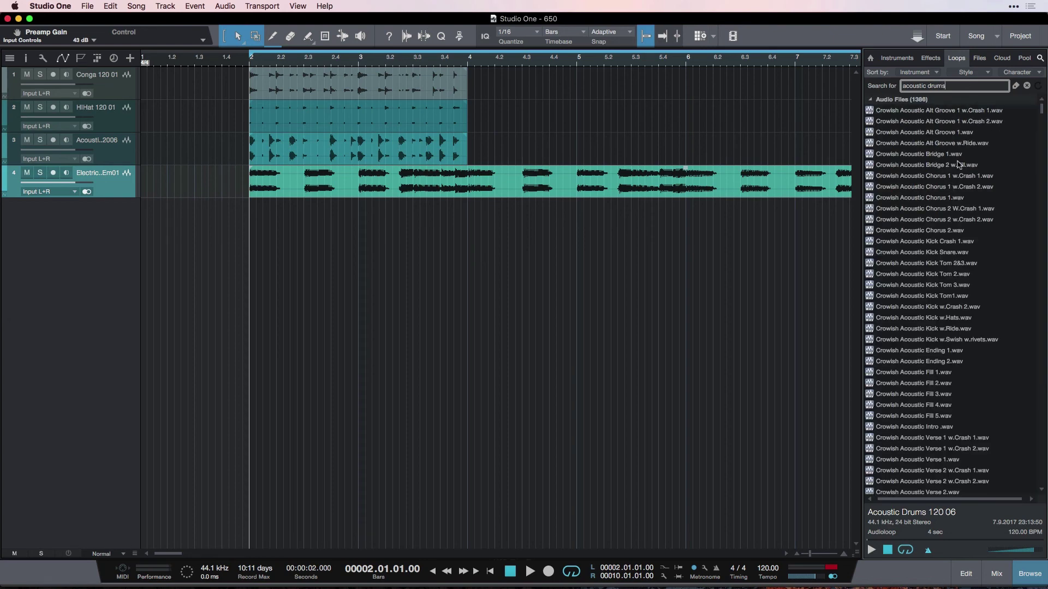
scroll(960, 159, "down", 15)
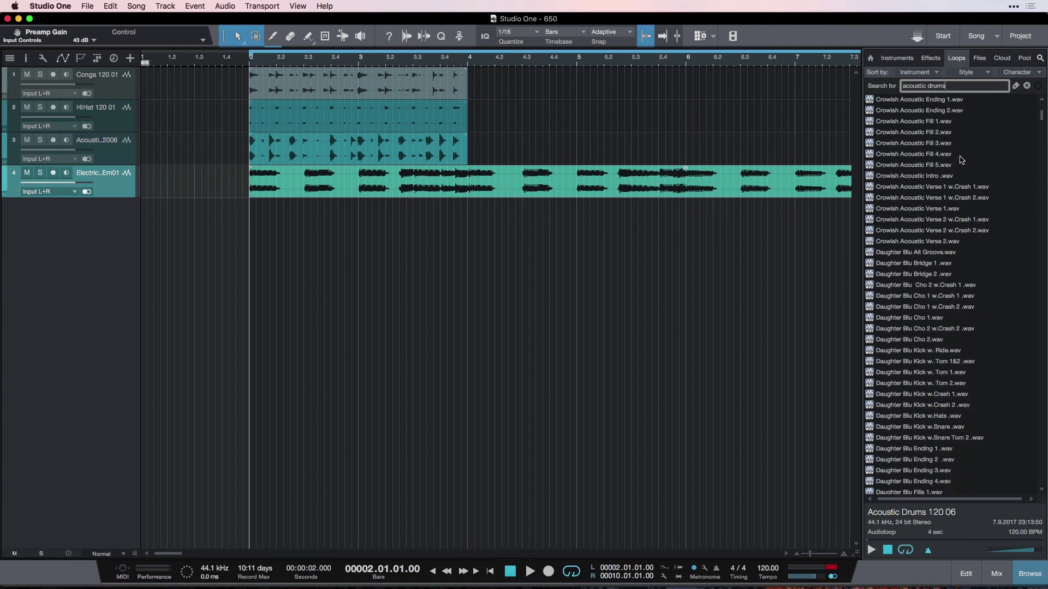
scroll(962, 158, "down", 15)
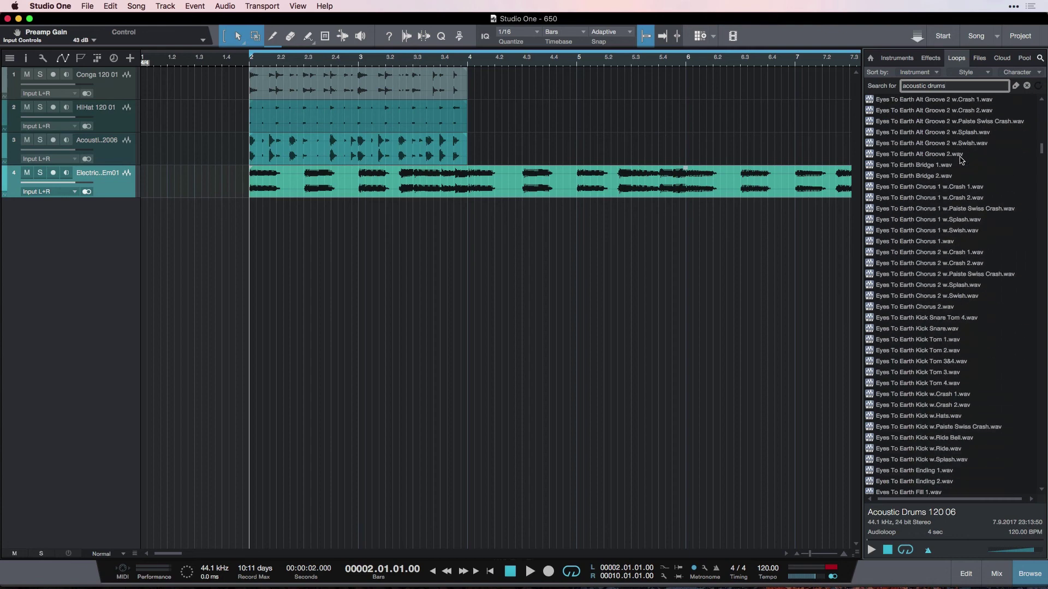
scroll(962, 162, "down", 10)
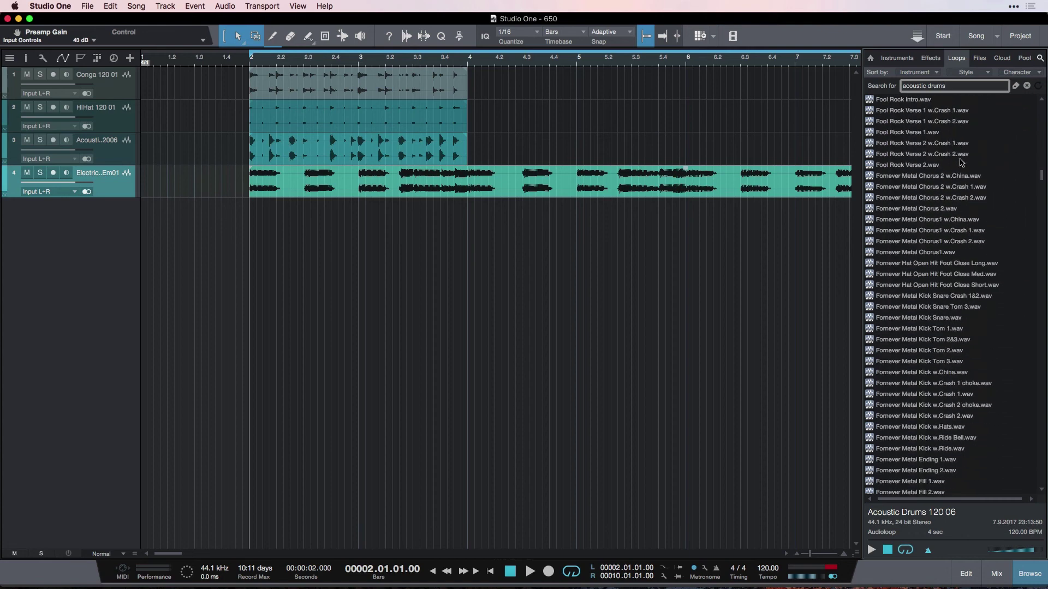
scroll(962, 162, "up", 10)
scroll(962, 162, "up", 20)
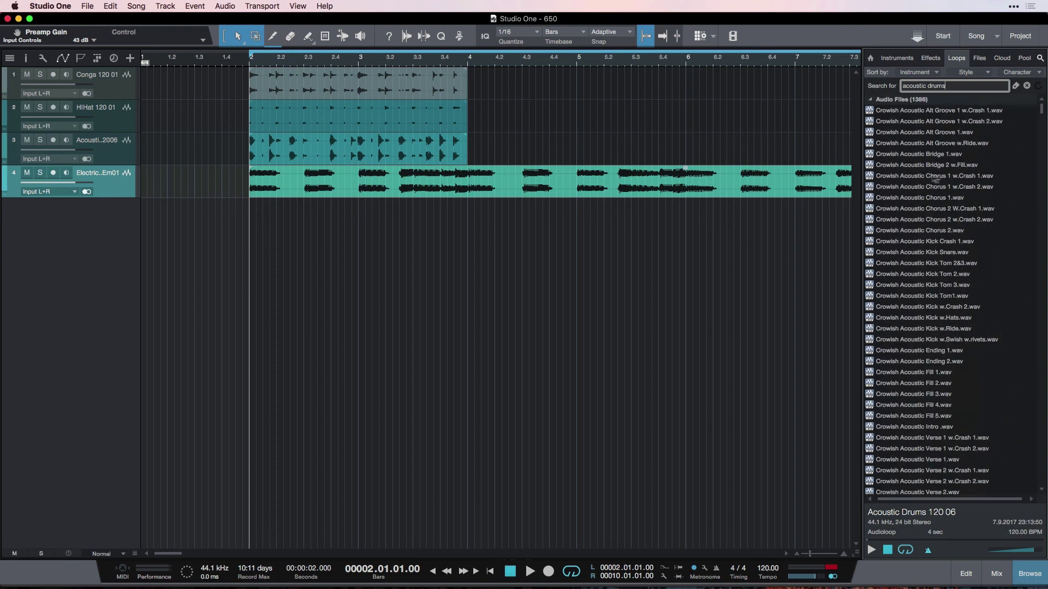
Turn the 'acoustic drums' search into a filter tag, then remove that tag.
left_click(60, 8)
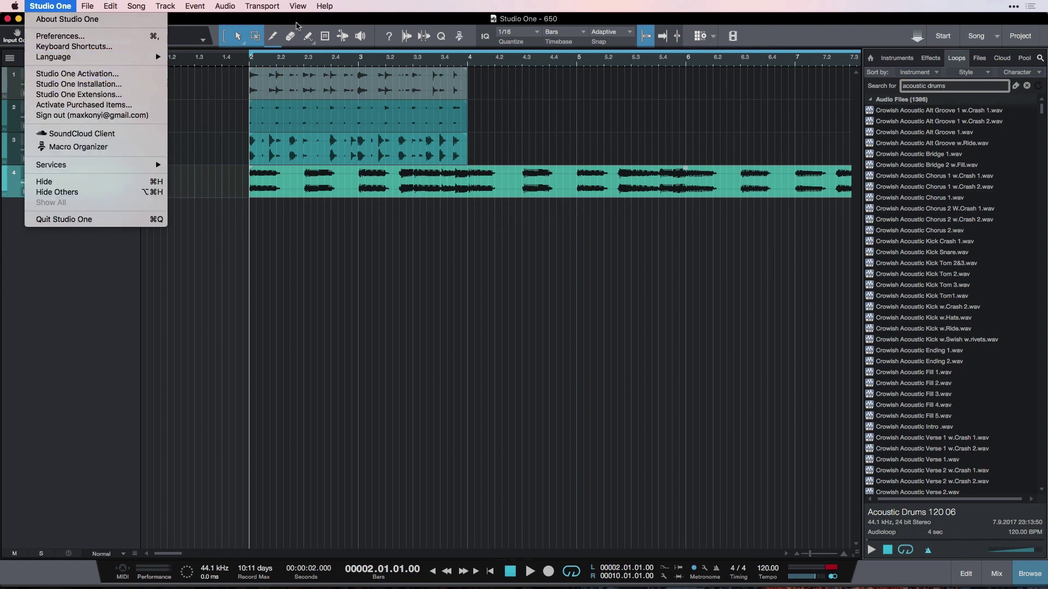
left_click(301, 25)
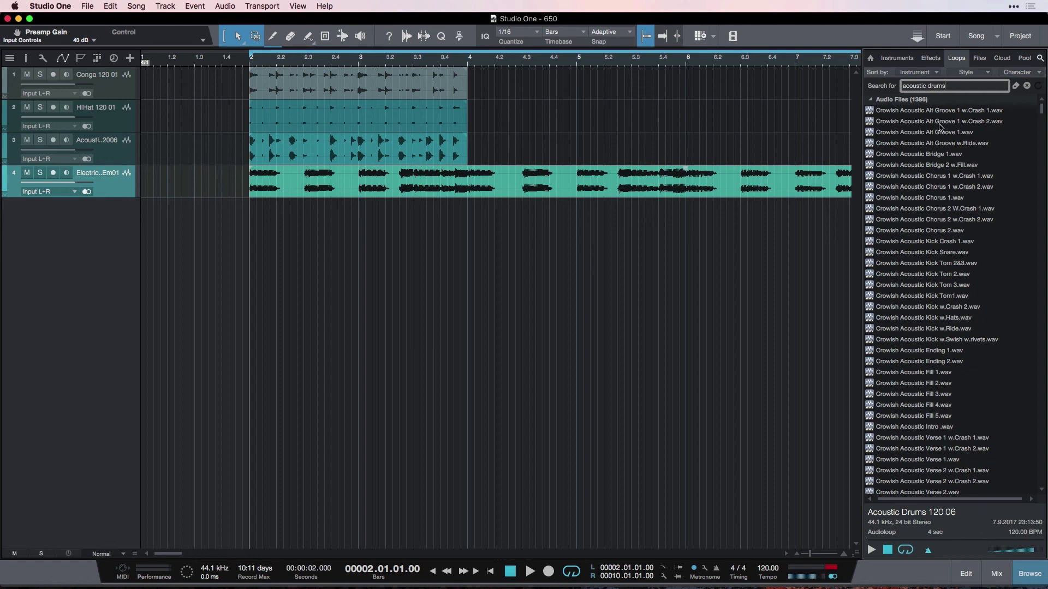
left_click(979, 86)
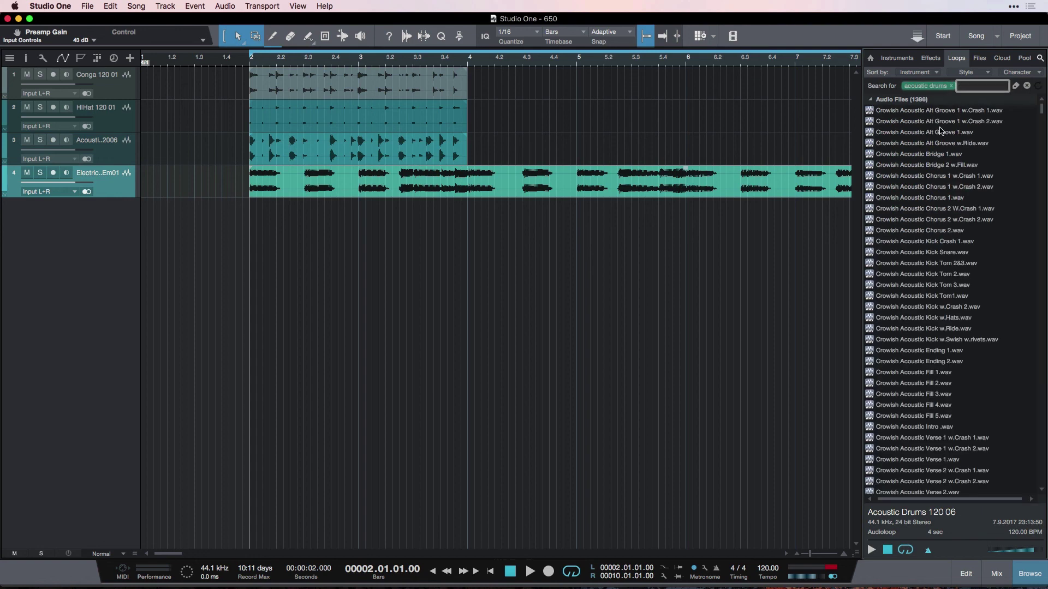
scroll(934, 277, "down", 10)
scroll(933, 275, "up", 10)
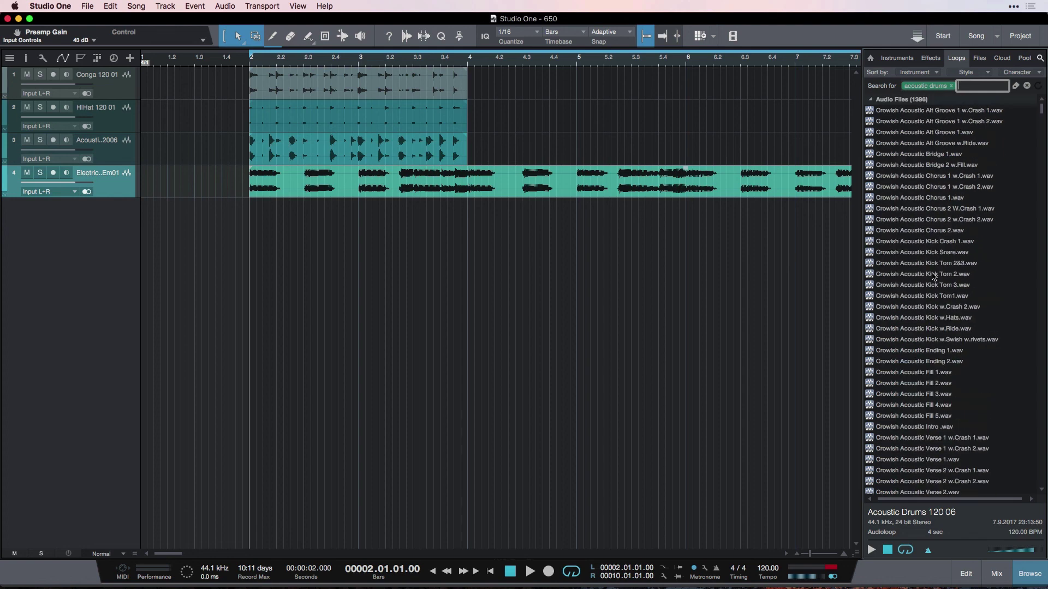
left_click(951, 86)
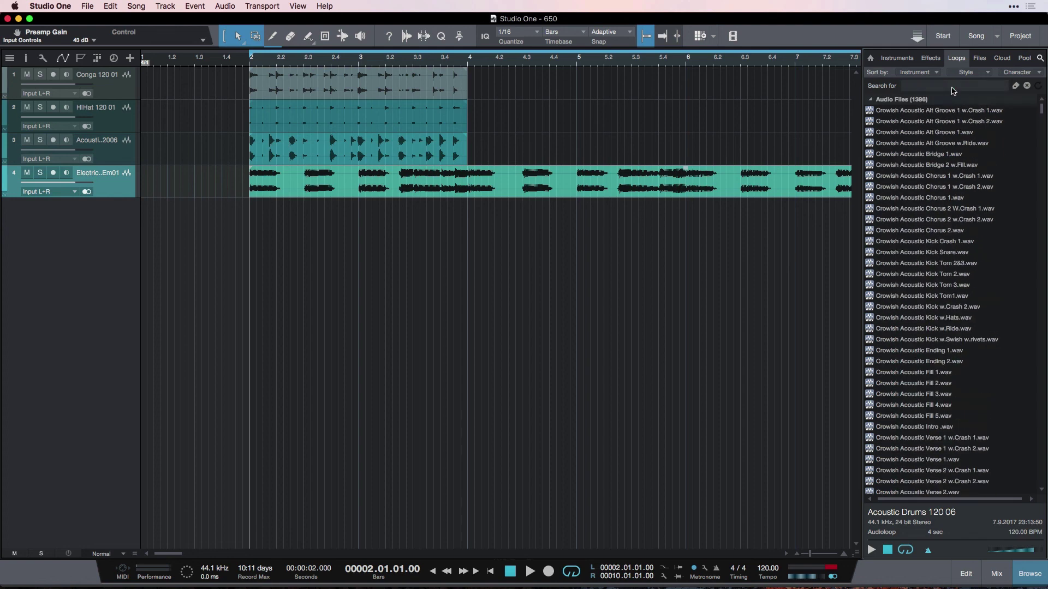
Empty the Loops search field and close the search row, leaving only the folder tree.
left_click(1027, 86)
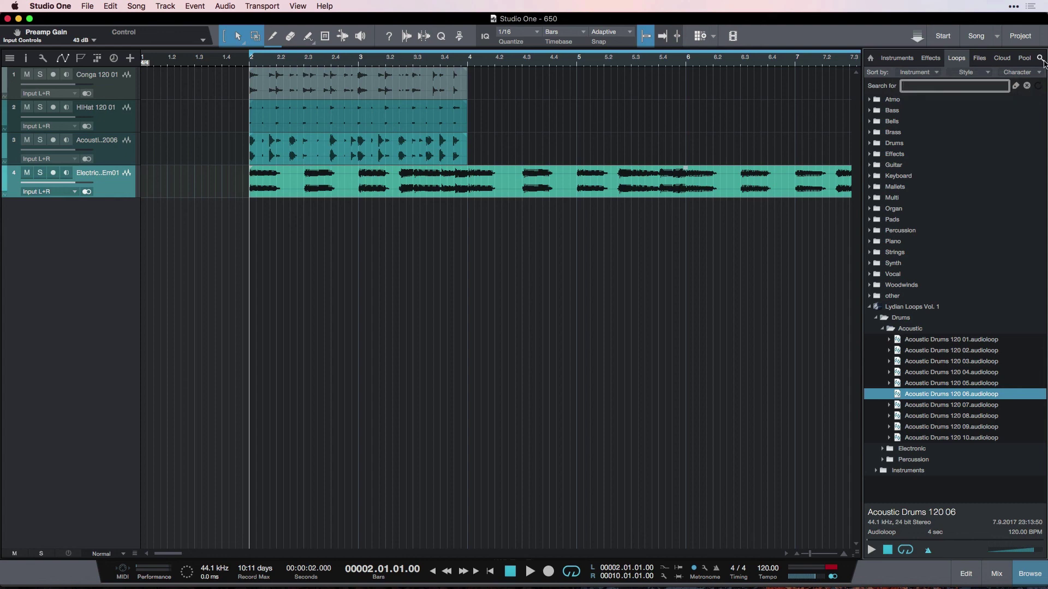
left_click(1041, 60)
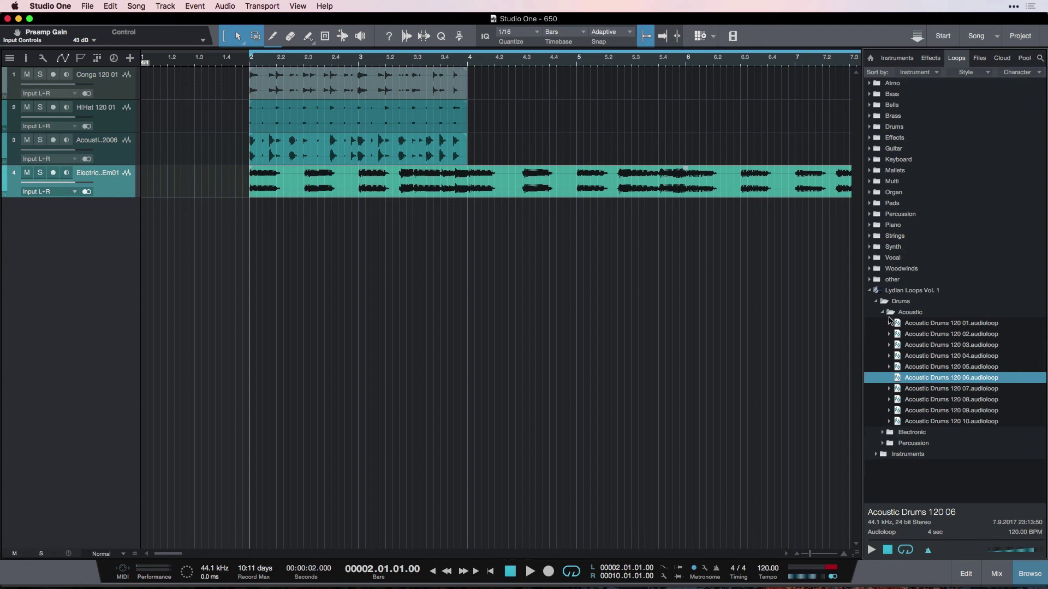